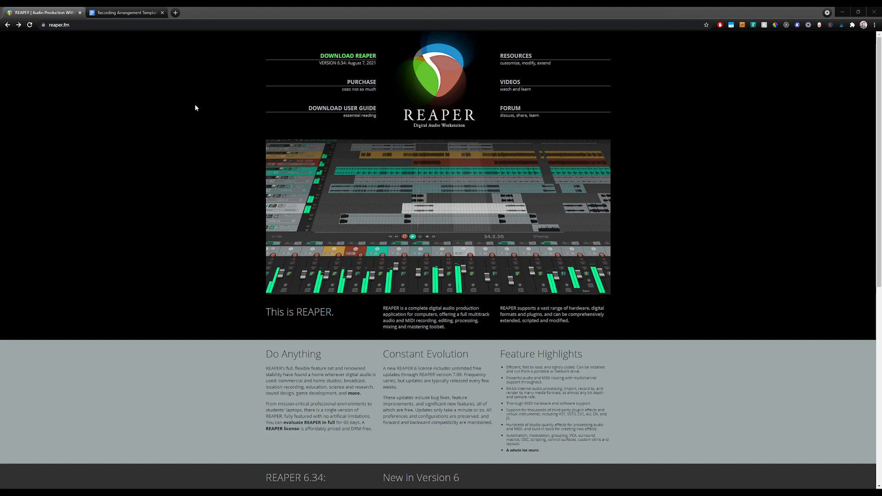
Step: Open the REAPER download page from the reaper.fm home page
{"action": "left_click", "coordinate": [98, 26]}
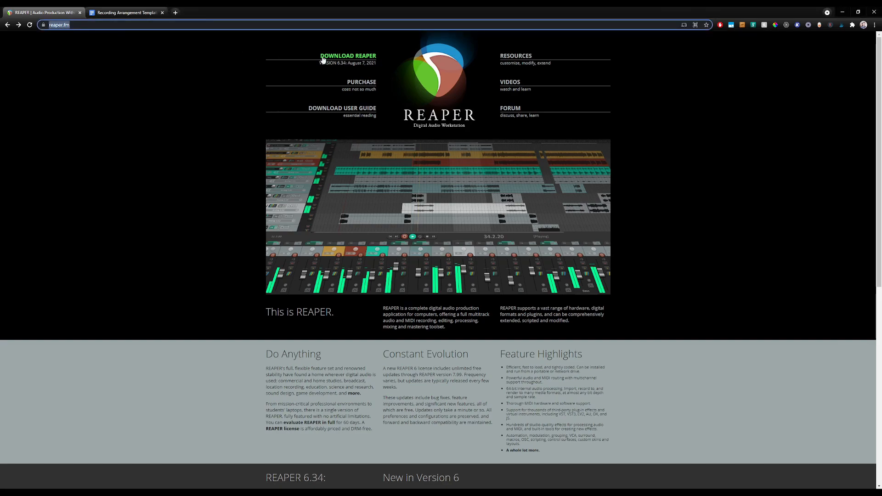
{"action": "left_click", "coordinate": [358, 56]}
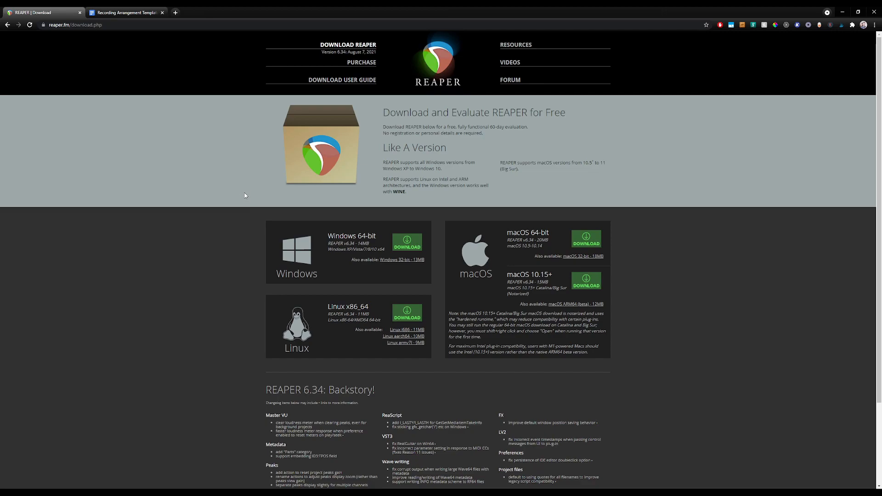
Step: Switch to the Recording Arrangement Template document and go through its Orchestra section, covering the organic and digital orchestra entries
{"action": "left_click", "coordinate": [124, 13]}
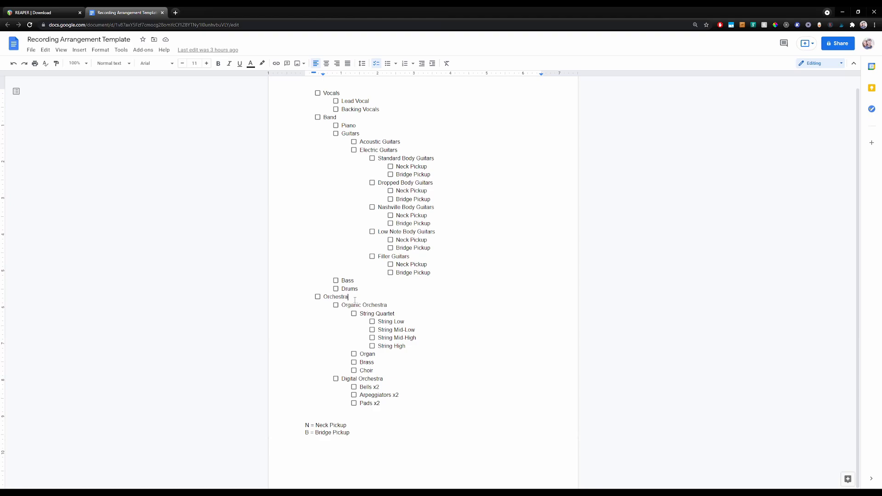
{"action": "double_click", "coordinate": [336, 298]}
{"action": "left_click_drag", "start_coordinate": [340, 307], "coordinate": [404, 304]}
{"action": "left_click", "coordinate": [404, 304]}
{"action": "double_click", "coordinate": [365, 378]}
{"action": "double_click", "coordinate": [353, 378]}
{"action": "double_click", "coordinate": [375, 381]}
{"action": "double_click", "coordinate": [364, 387]}
{"action": "double_click", "coordinate": [367, 396]}
{"action": "double_click", "coordinate": [367, 403]}
{"action": "left_click", "coordinate": [394, 403]}
Step: Examine the organic orchestra, digital orchestra, electric guitar and piano entries in the arrangement list by highlighting them
{"action": "left_click_drag", "start_coordinate": [391, 375], "coordinate": [353, 317]}
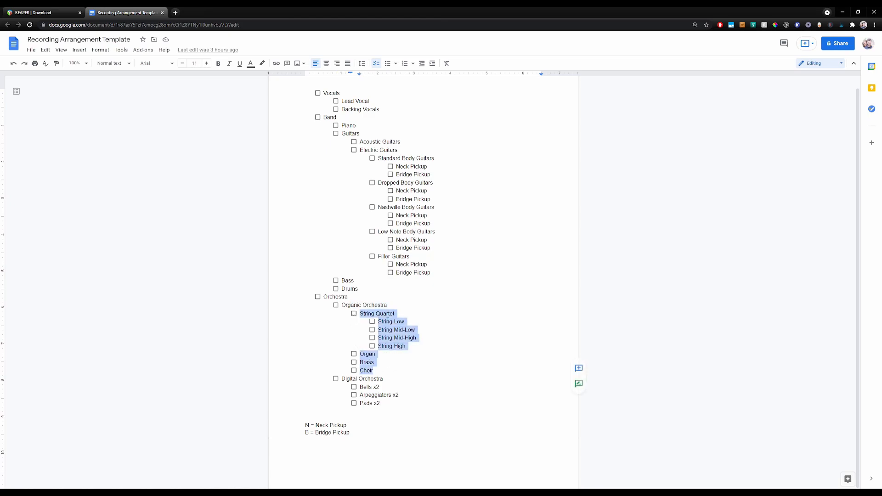
{"action": "left_click", "coordinate": [401, 360]}
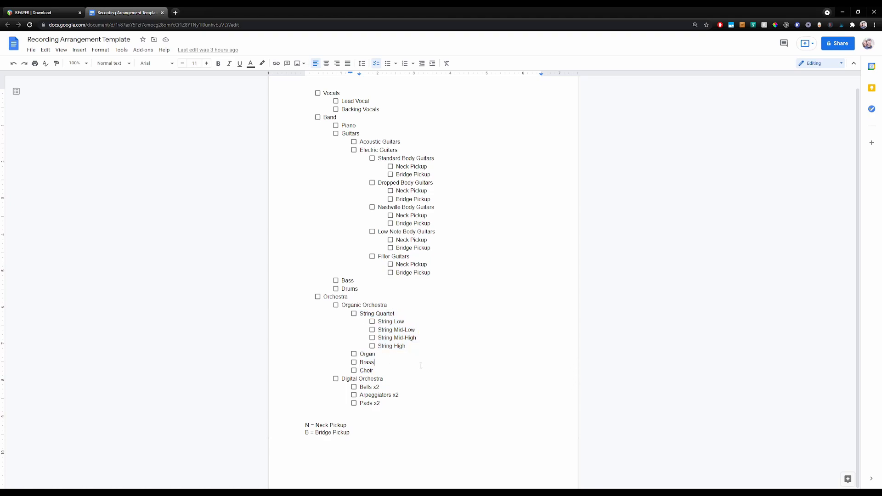
{"action": "left_click_drag", "start_coordinate": [385, 373], "coordinate": [360, 316]}
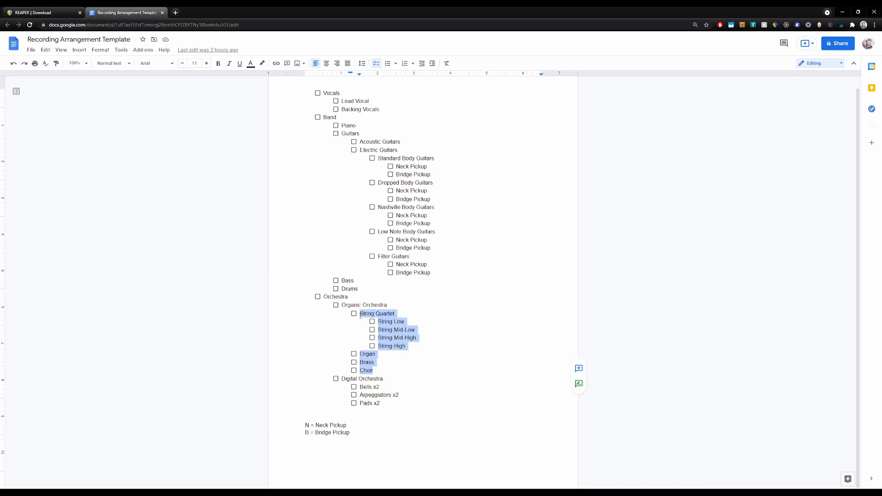
{"action": "left_click_drag", "start_coordinate": [384, 406], "coordinate": [361, 387]}
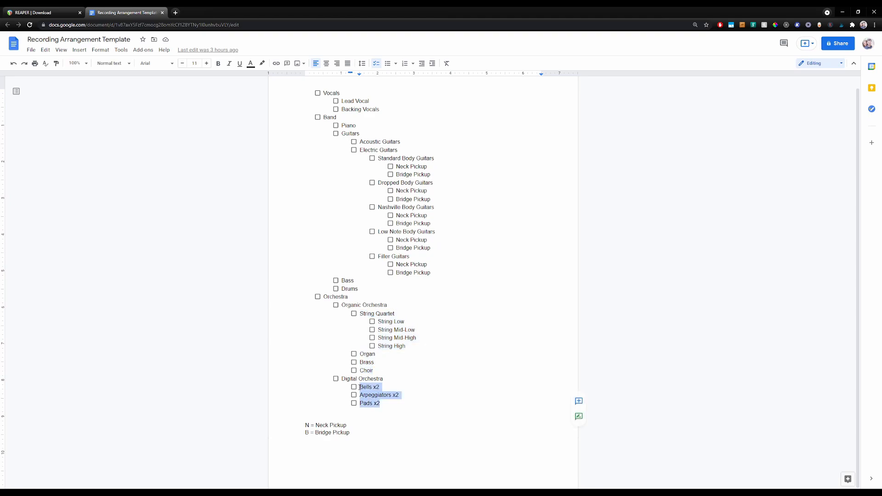
{"action": "left_click", "coordinate": [378, 369]}
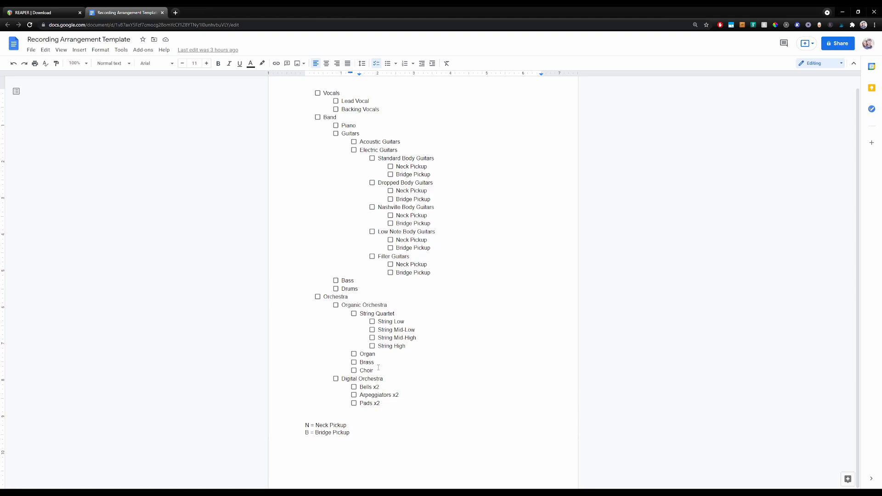
{"action": "left_click_drag", "start_coordinate": [360, 153], "coordinate": [444, 276]}
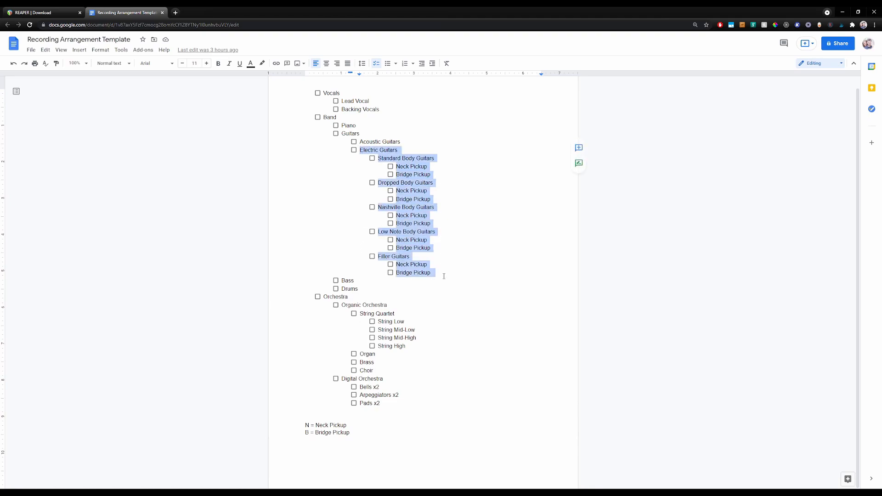
{"action": "left_click", "coordinate": [444, 276]}
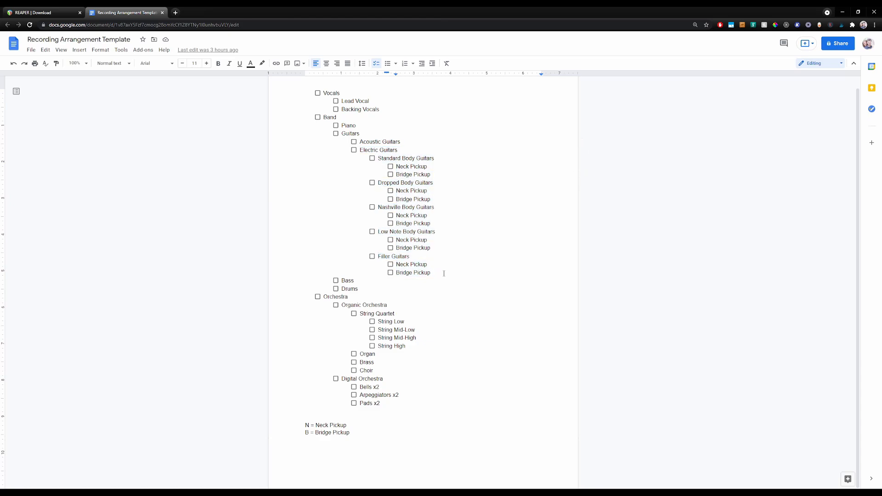
{"action": "double_click", "coordinate": [382, 126]}
{"action": "left_click", "coordinate": [390, 129]}
Step: Switch to REAPER and examine the colour-coded track layout of the template project
{"action": "left_click", "coordinate": [842, 17]}
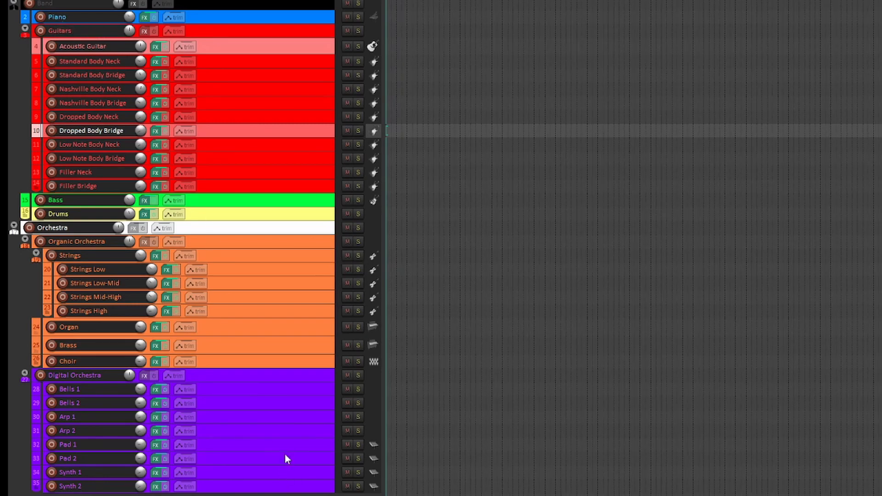
{"action": "left_click", "coordinate": [278, 488]}
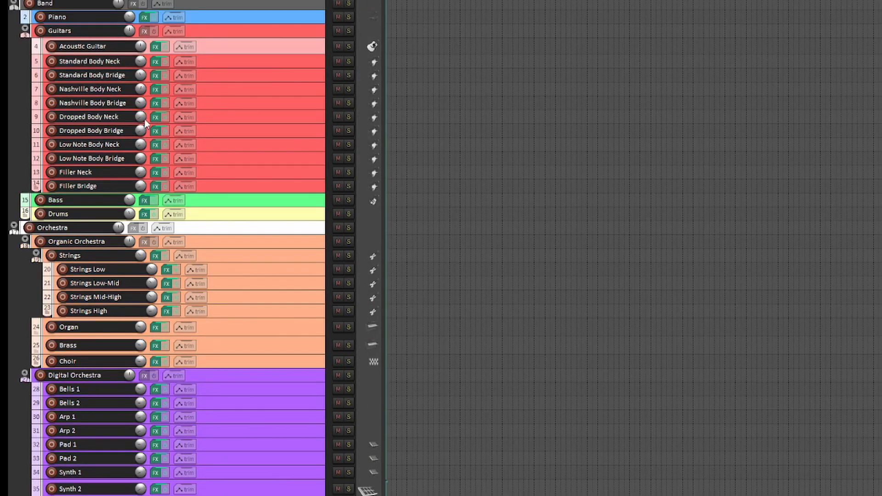
{"action": "left_click", "coordinate": [228, 85]}
{"action": "left_click", "coordinate": [206, 4]}
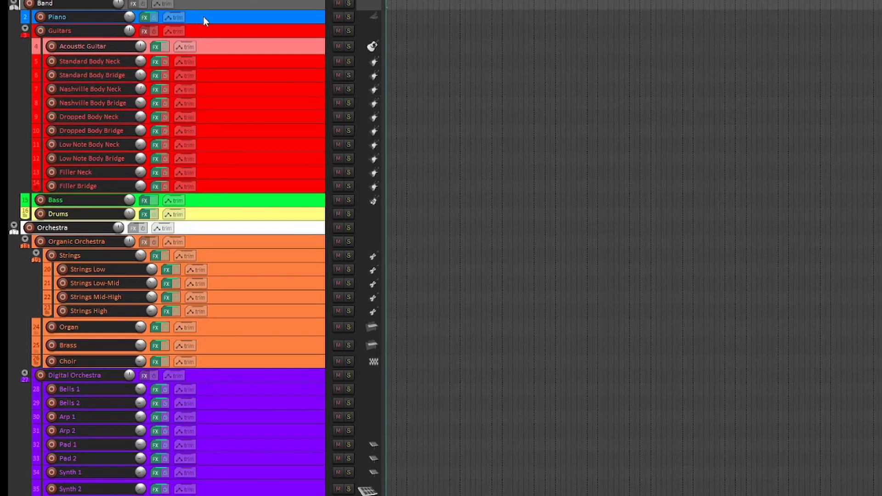
{"action": "left_click", "coordinate": [203, 17]}
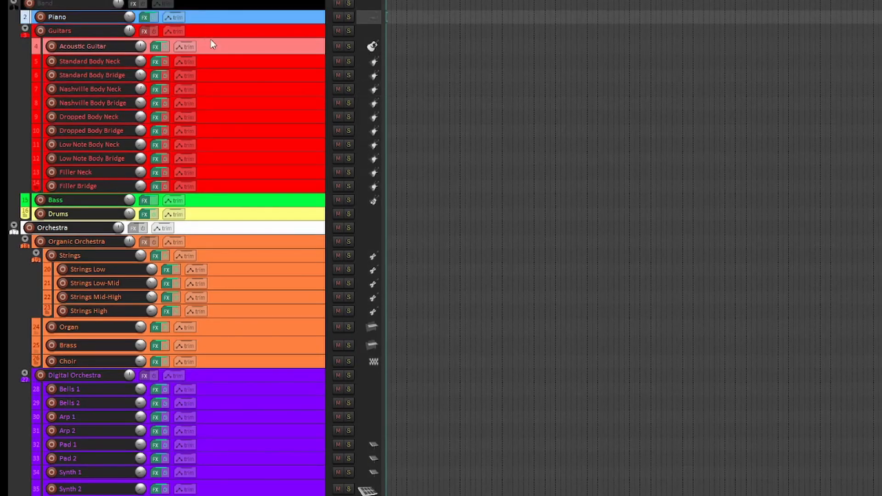
Step: Collapse the Guitars folder, toggle the Organic Orchestra folder's compact state, and expand the Guitars folder again
{"action": "left_click", "coordinate": [24, 28]}
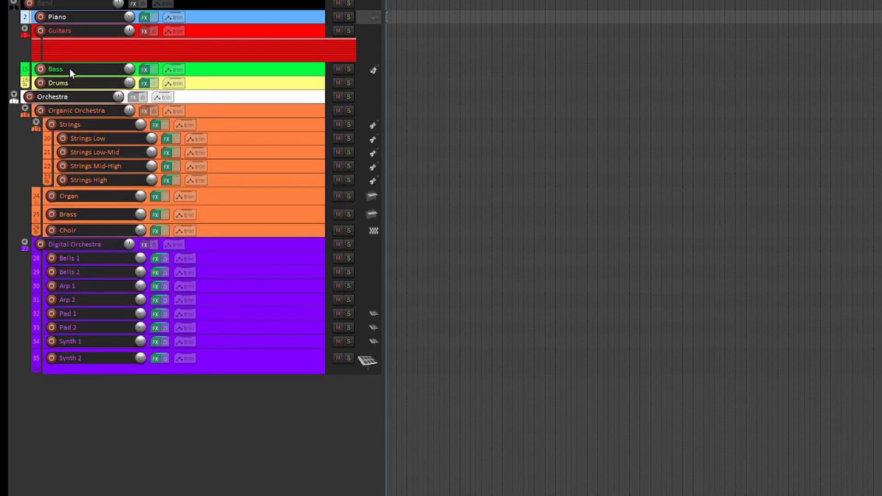
{"action": "left_click", "coordinate": [24, 113]}
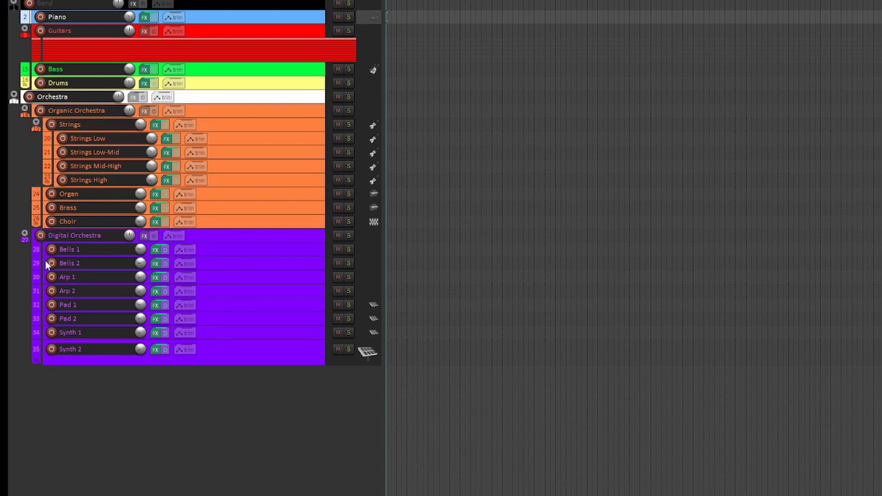
{"action": "left_click", "coordinate": [26, 28]}
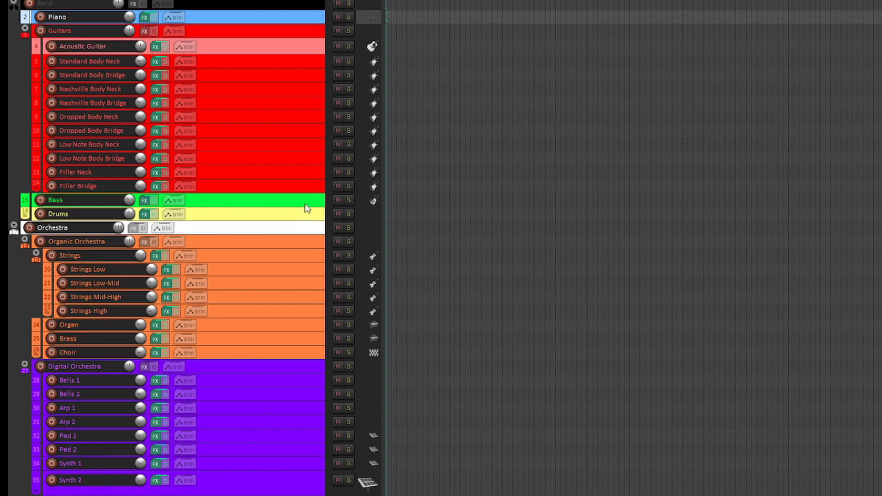
Step: Make the Bass track slightly taller and look over the Organic Orchestra and Band folder tracks
{"action": "mouse_move", "coordinate": [305, 206]}
{"action": "left_mouse_down"}
{"action": "mouse_move", "coordinate": [304, 223]}
{"action": "mouse_move", "coordinate": [306, 212]}
{"action": "left_mouse_up"}
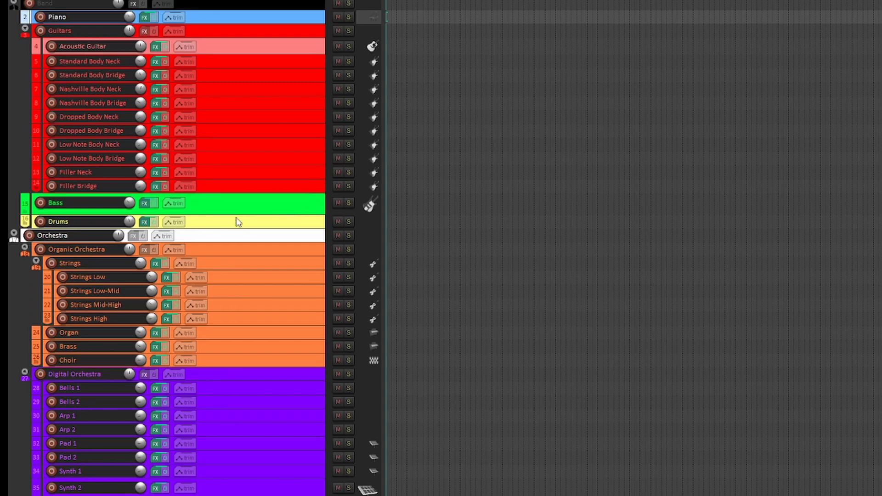
{"action": "left_click", "coordinate": [241, 254]}
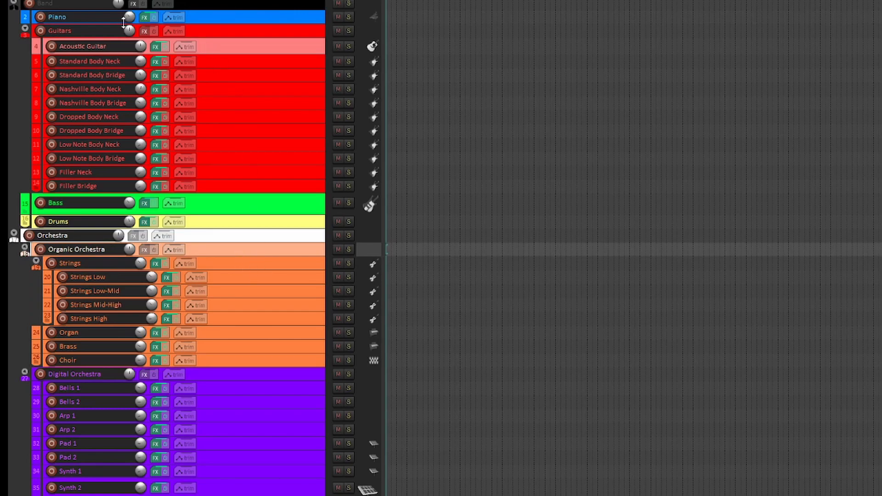
{"action": "left_click", "coordinate": [215, 6]}
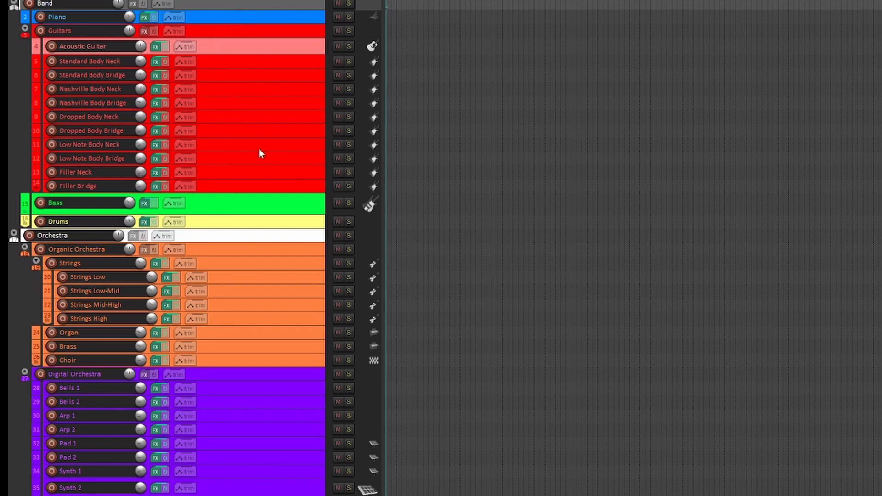
Step: Switch to the empty unsaved project and add a new track
{"action": "mouse_move", "coordinate": [125, 18]}
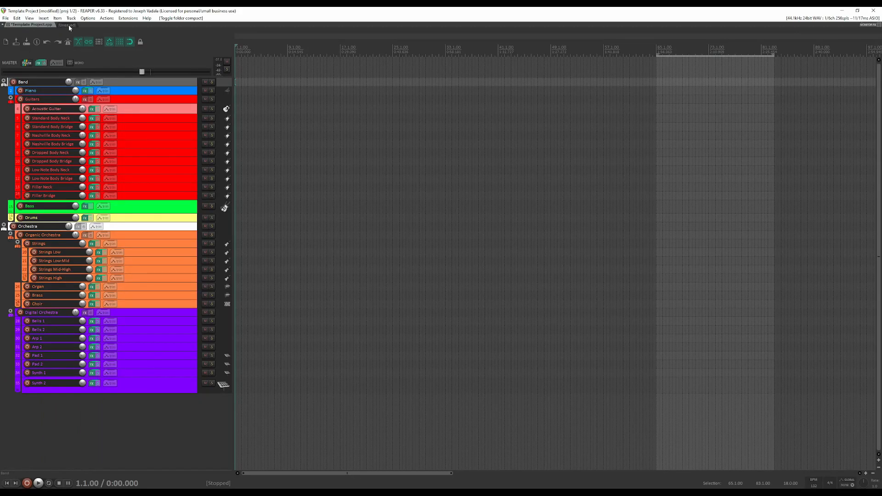
{"action": "left_click", "coordinate": [68, 24]}
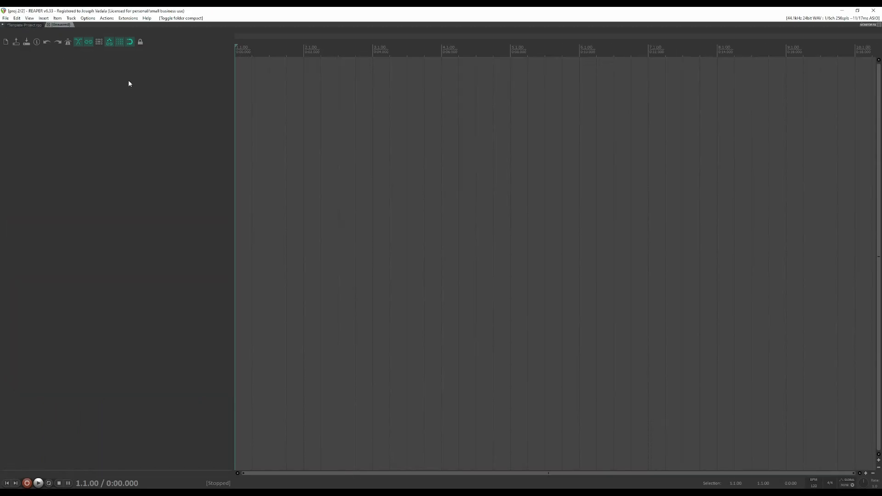
{"action": "double_click", "coordinate": [159, 97]}
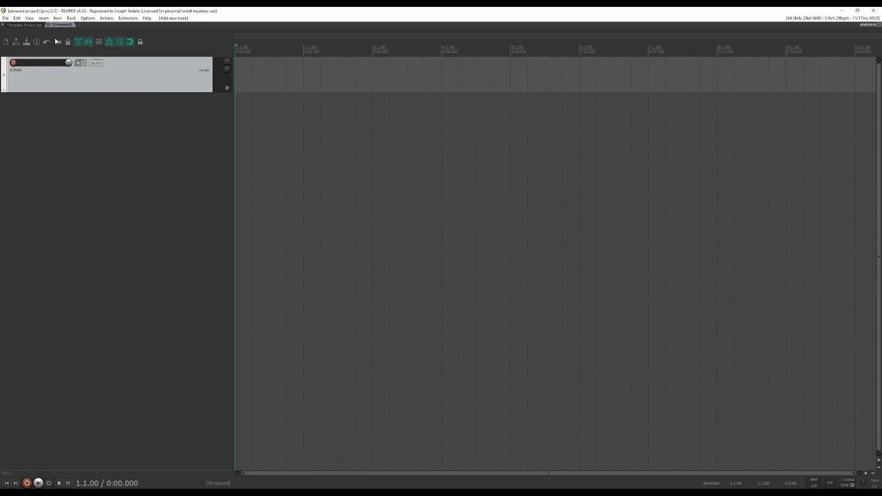
{"action": "right_click", "coordinate": [177, 139]}
{"action": "right_click", "coordinate": [138, 113]}
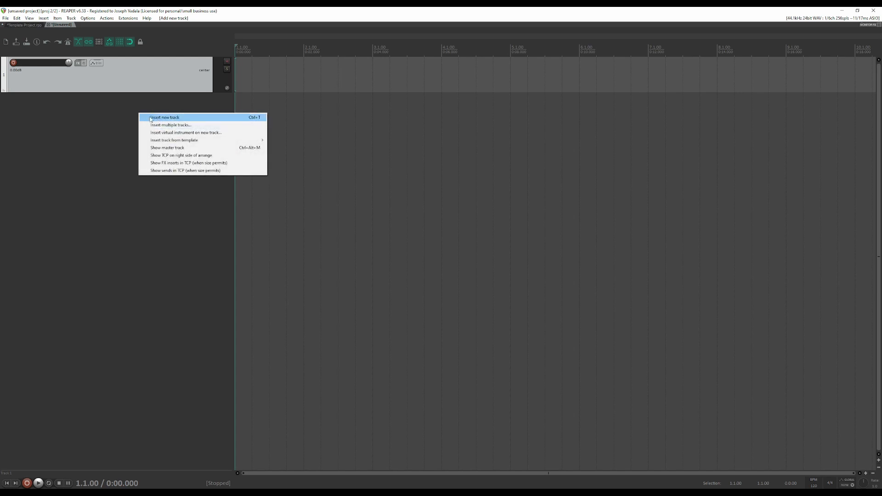
{"action": "left_click", "coordinate": [94, 118]}
Step: Name the new track Band
{"action": "double_click", "coordinate": [48, 63]}
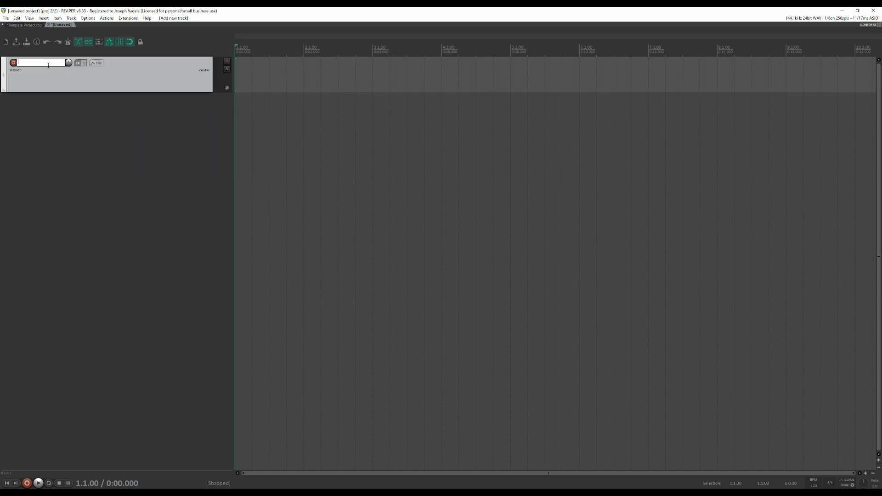
{"action": "type", "text": "Band"}
{"action": "key", "text": "Return"}
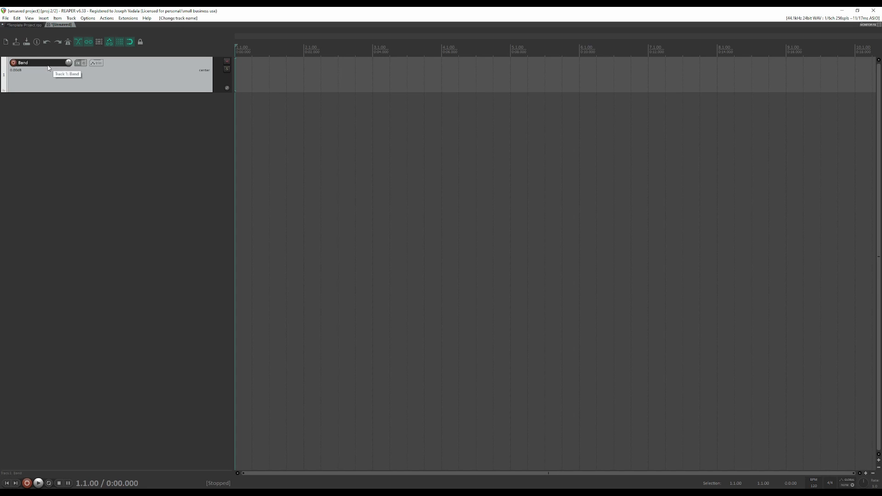
Step: Add a second track below Band and name it Orchestra
{"action": "key", "text": "ctrl+t"}
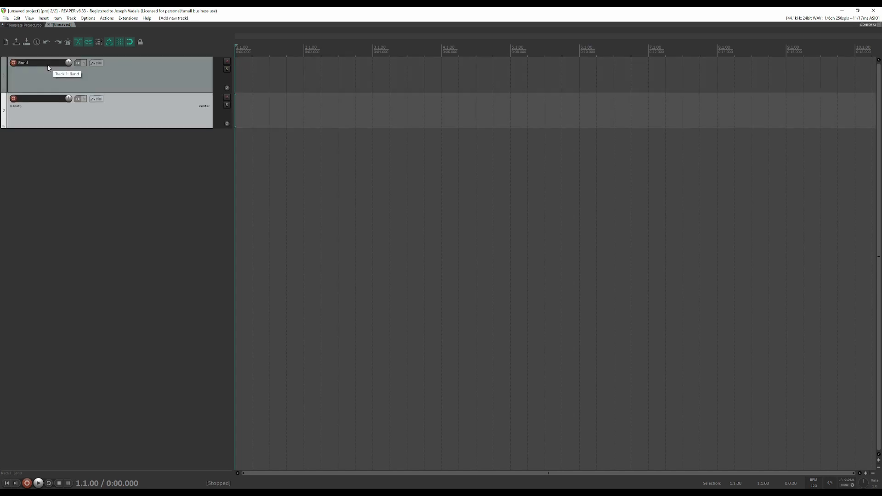
{"action": "double_click", "coordinate": [41, 98]}
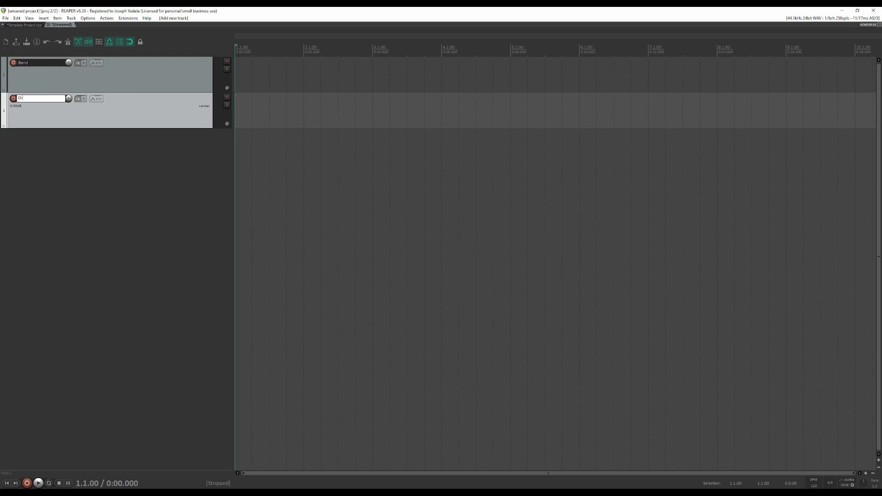
{"action": "type", "text": "Orchestra"}
{"action": "key", "text": "Return"}
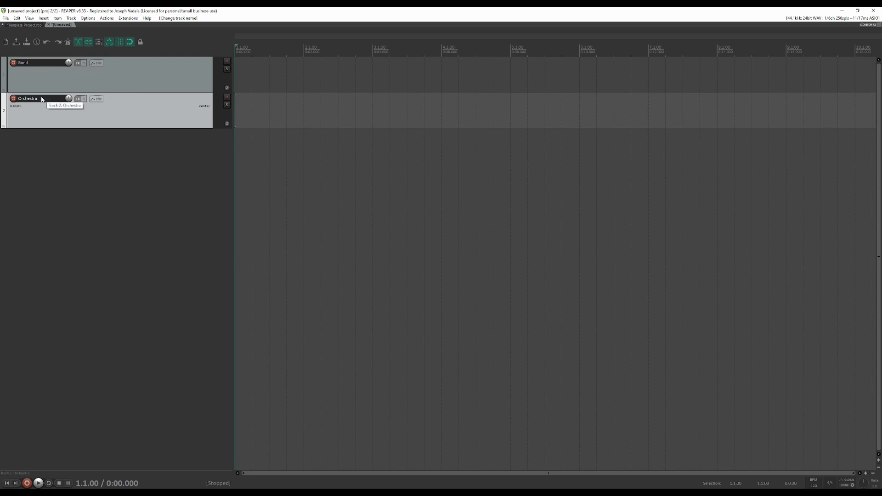
Step: View the custom colour picker for the Band track and close it without choosing a colour
{"action": "left_click", "coordinate": [111, 79]}
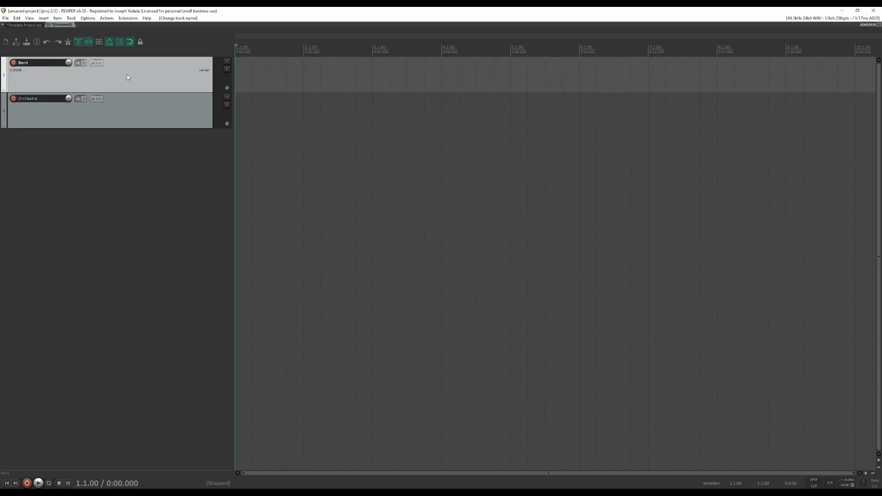
{"action": "left_click", "coordinate": [151, 112], "text": "shift"}
{"action": "right_click", "coordinate": [157, 80]}
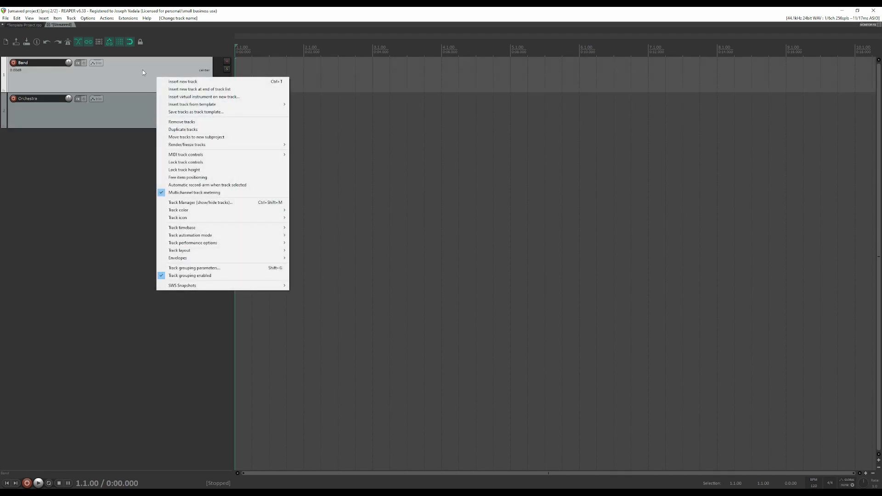
{"action": "mouse_move", "coordinate": [193, 212]}
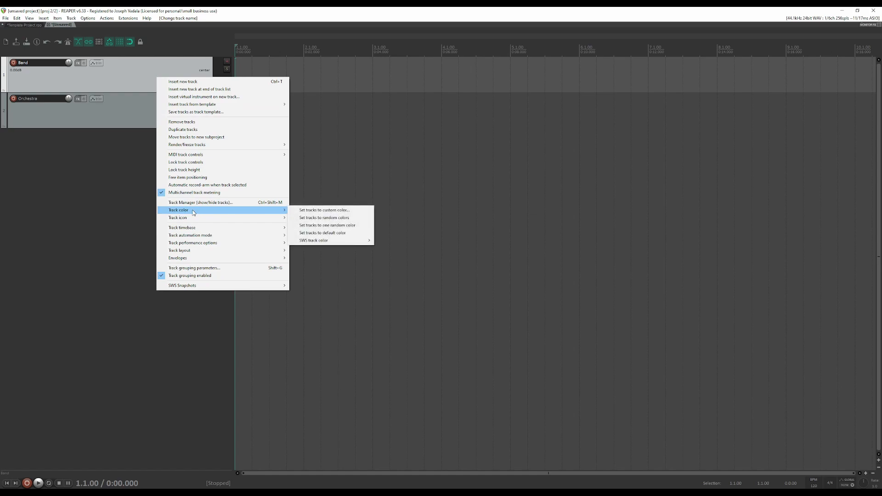
{"action": "left_click", "coordinate": [322, 211]}
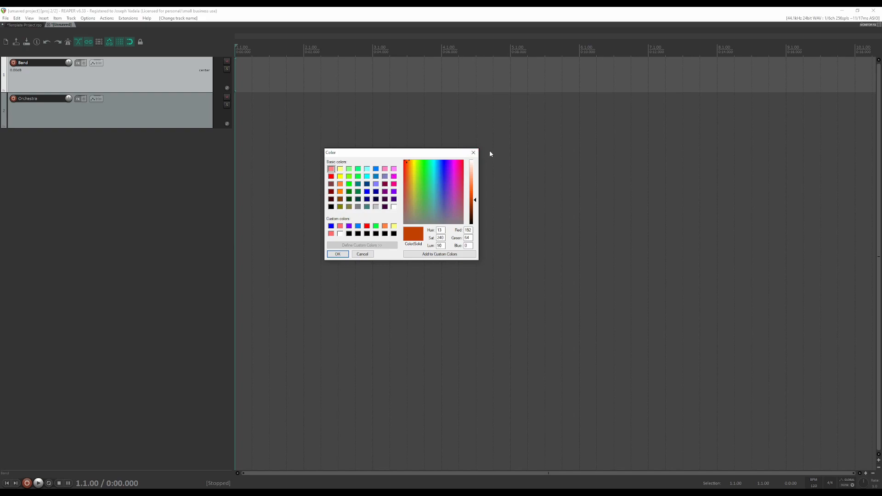
{"action": "left_click", "coordinate": [473, 152]}
Step: Set the Band track's colour to SWS custom color 11, black
{"action": "right_click", "coordinate": [176, 78]}
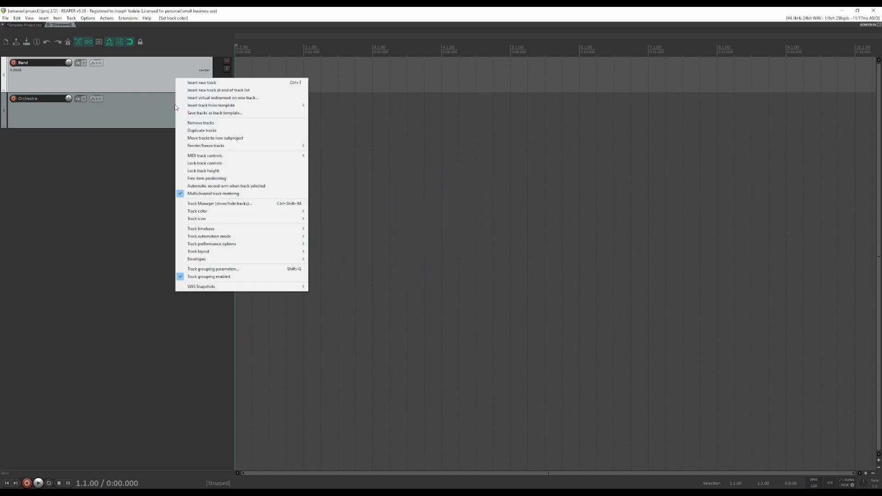
{"action": "mouse_move", "coordinate": [202, 213]}
{"action": "mouse_move", "coordinate": [340, 246]}
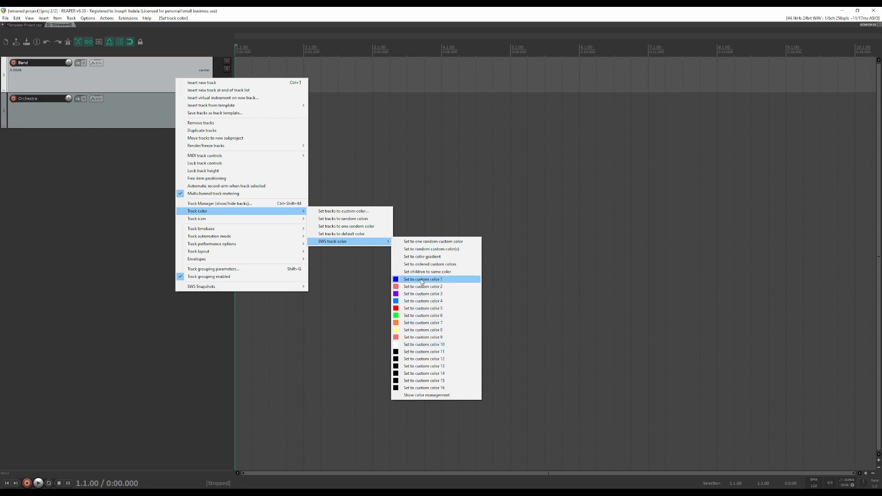
{"action": "left_click", "coordinate": [415, 352]}
Step: Set the Orchestra track's colour to SWS custom color 10, white
{"action": "right_click", "coordinate": [170, 109]}
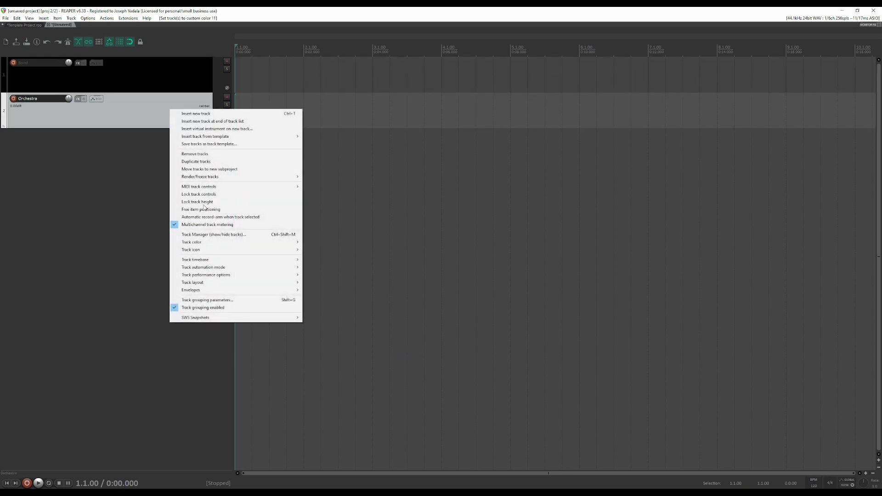
{"action": "mouse_move", "coordinate": [214, 292]}
{"action": "mouse_move", "coordinate": [258, 243]}
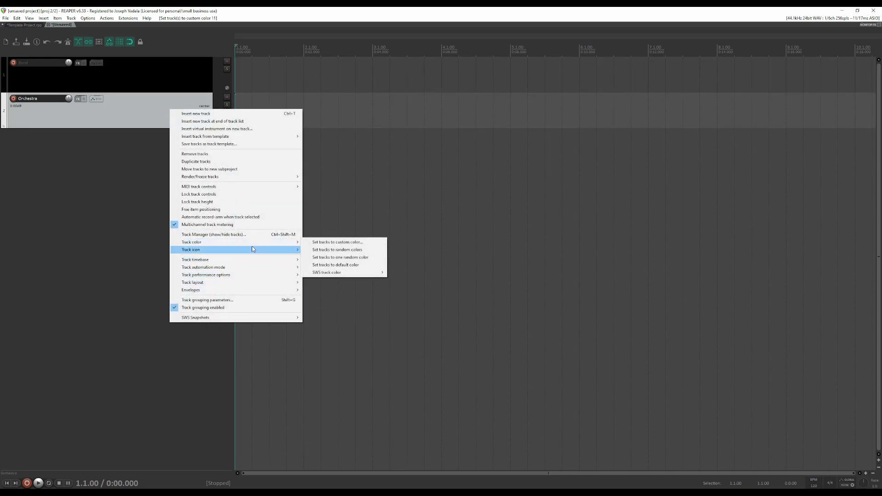
{"action": "mouse_move", "coordinate": [352, 277]}
Step: Store the basic pink (255, 128, 192) in the last custom colour slot from the Band track's colour picker, leaving Band's colour unapplied
{"action": "right_click", "coordinate": [158, 75]}
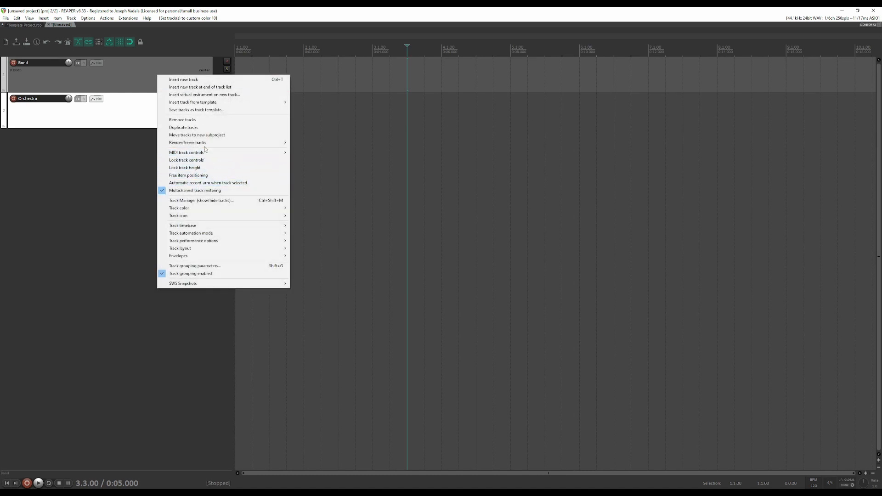
{"action": "mouse_move", "coordinate": [201, 210]}
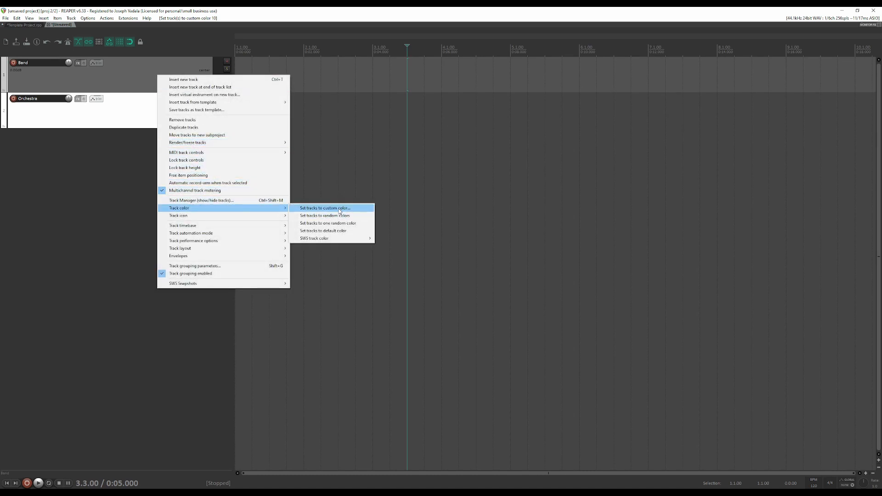
{"action": "mouse_move", "coordinate": [339, 243]}
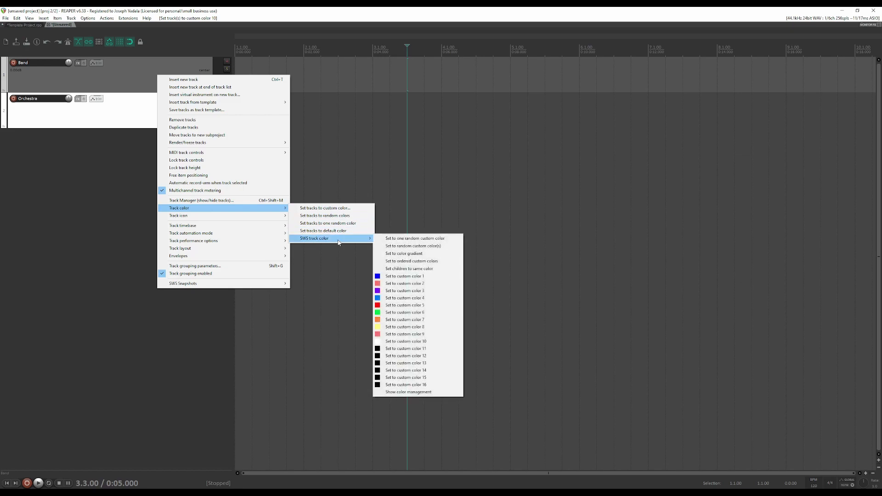
{"action": "left_click", "coordinate": [335, 209]}
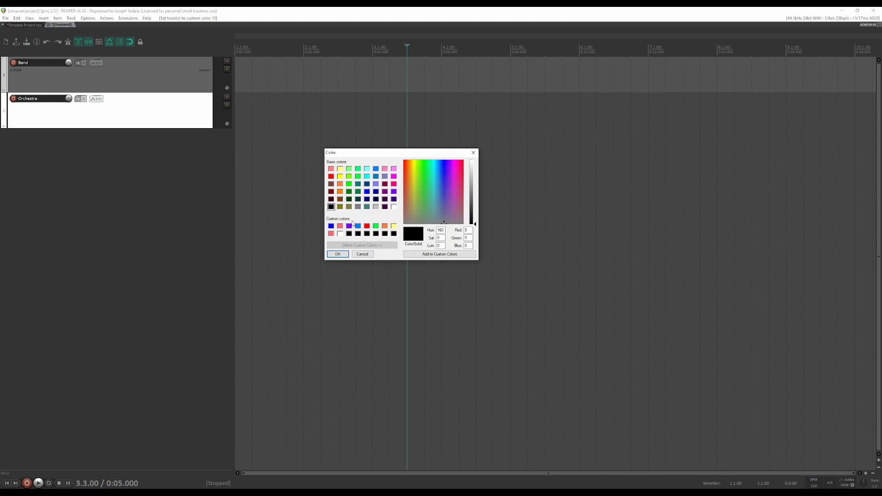
{"action": "left_click", "coordinate": [394, 234]}
{"action": "left_click", "coordinate": [385, 169]}
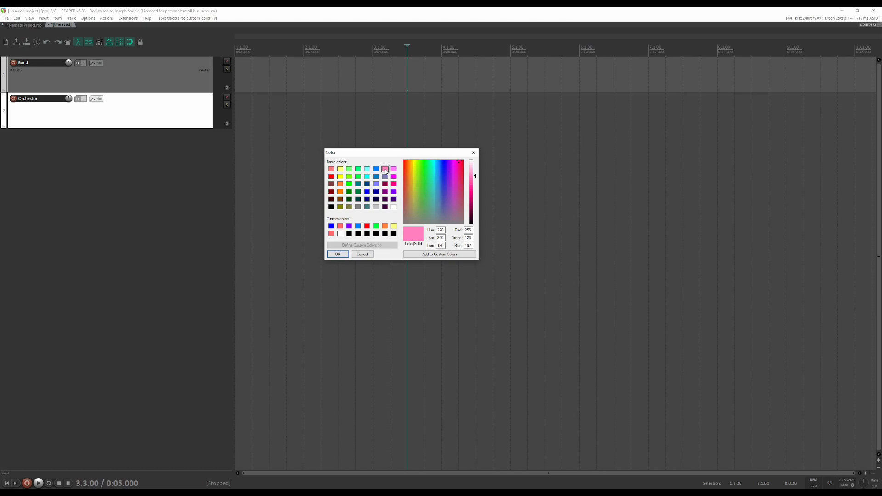
{"action": "left_click", "coordinate": [422, 254]}
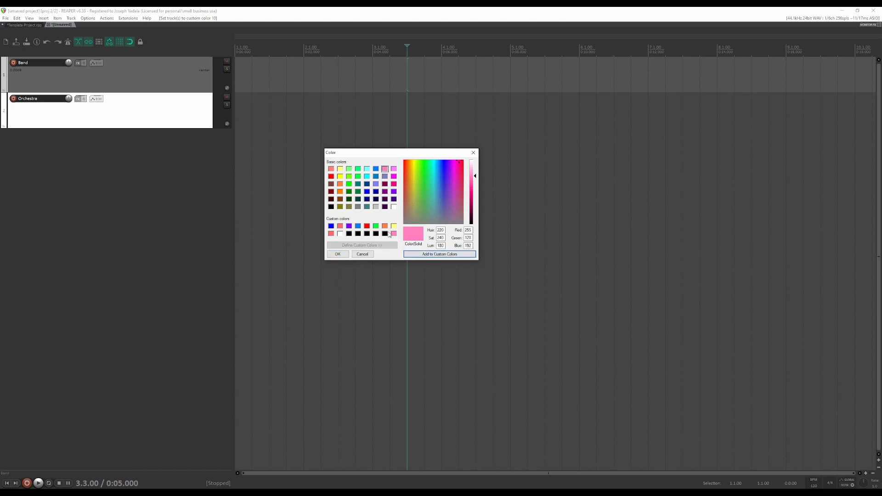
{"action": "left_click", "coordinate": [363, 255]}
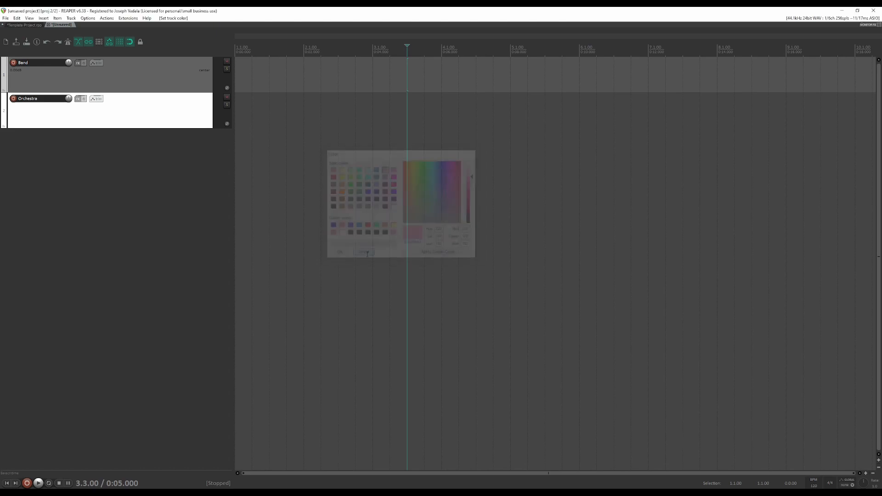
Step: Review the SWS custom colour list for the Orchestra track and close it without choosing a colour
{"action": "right_click", "coordinate": [168, 119]}
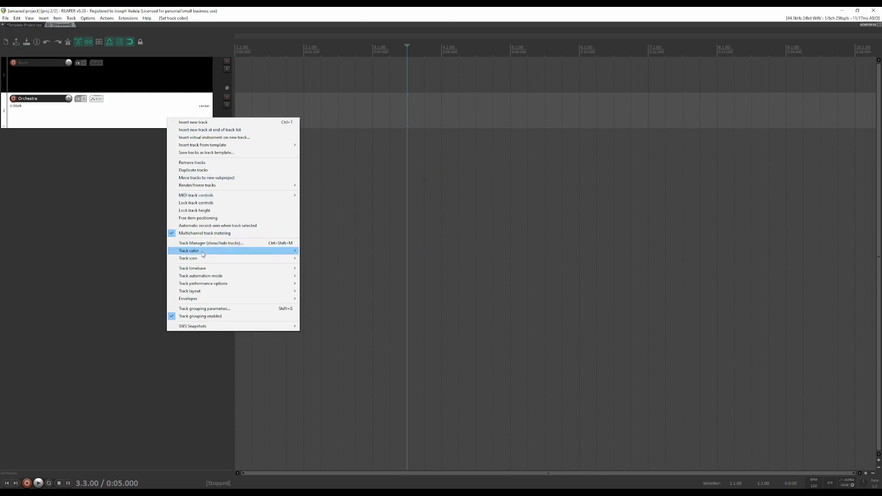
{"action": "mouse_move", "coordinate": [202, 250]}
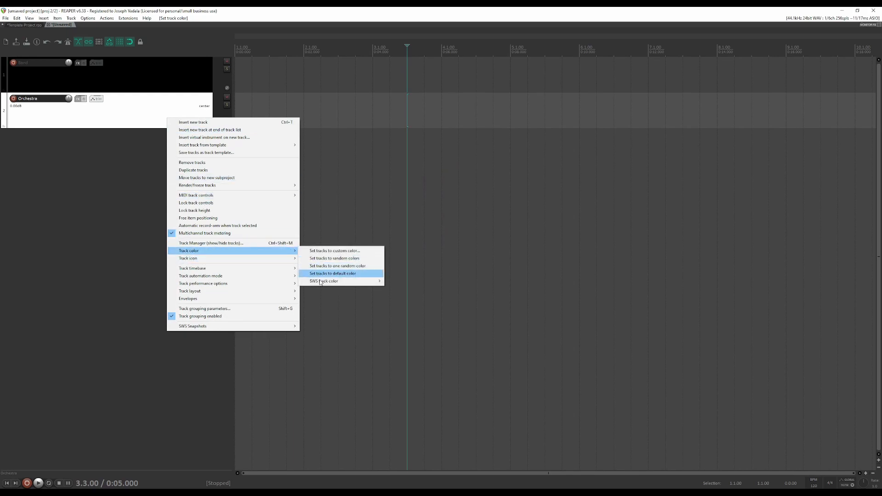
{"action": "mouse_move", "coordinate": [320, 281]}
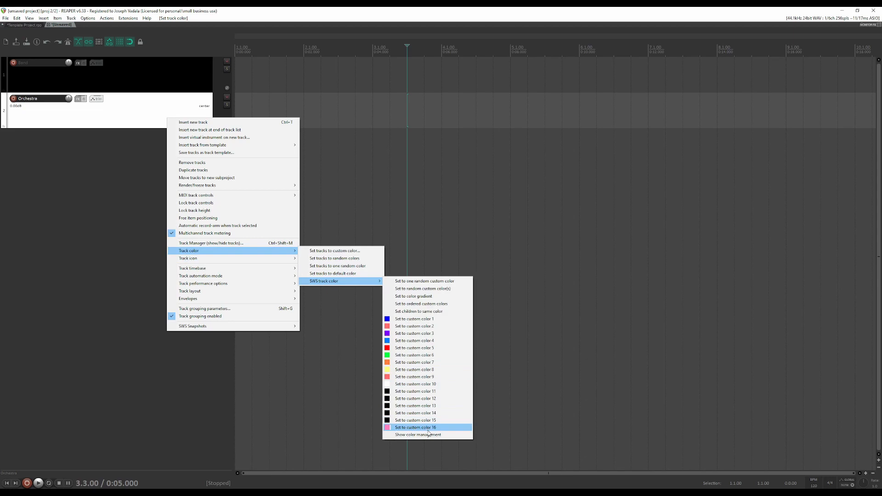
{"action": "left_click", "coordinate": [116, 189]}
Step: Add two new tracks directly below Band and name the first one Guitars
{"action": "left_click", "coordinate": [153, 74]}
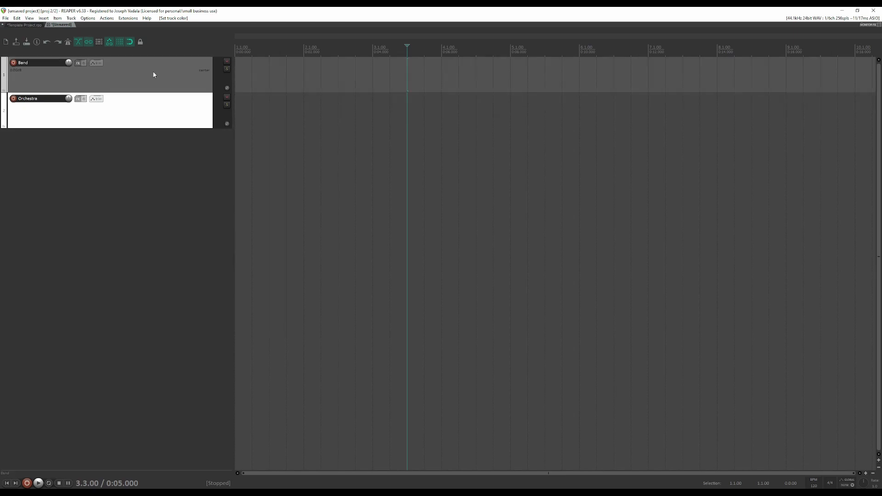
{"action": "key", "text": "ctrl+t"}
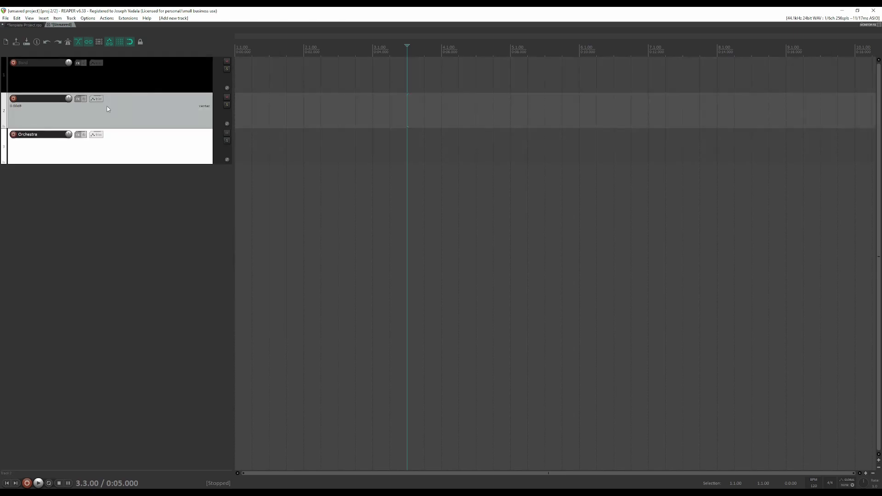
{"action": "key", "text": "ctrl+t"}
{"action": "double_click", "coordinate": [40, 99]}
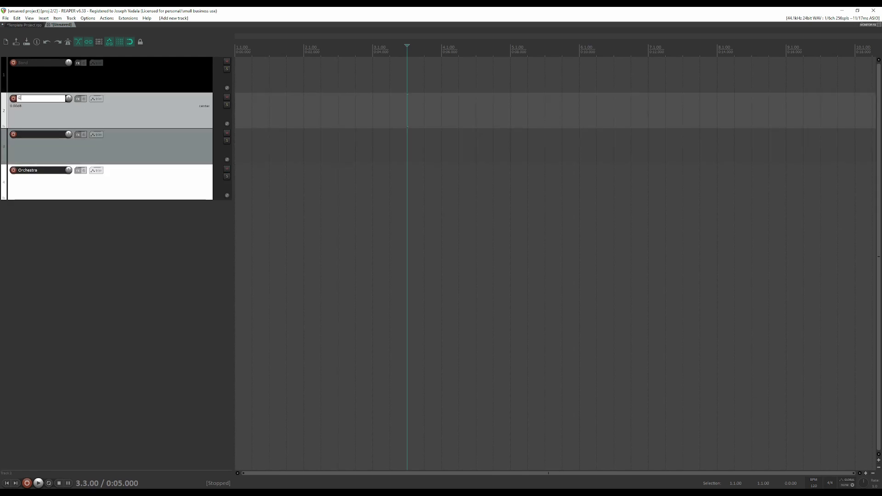
{"action": "type", "text": "Gui"}
{"action": "key", "text": "BackSpace"}
{"action": "key", "text": "BackSpace"}
{"action": "type", "text": "Acuitars"}
{"action": "key", "text": "Return"}
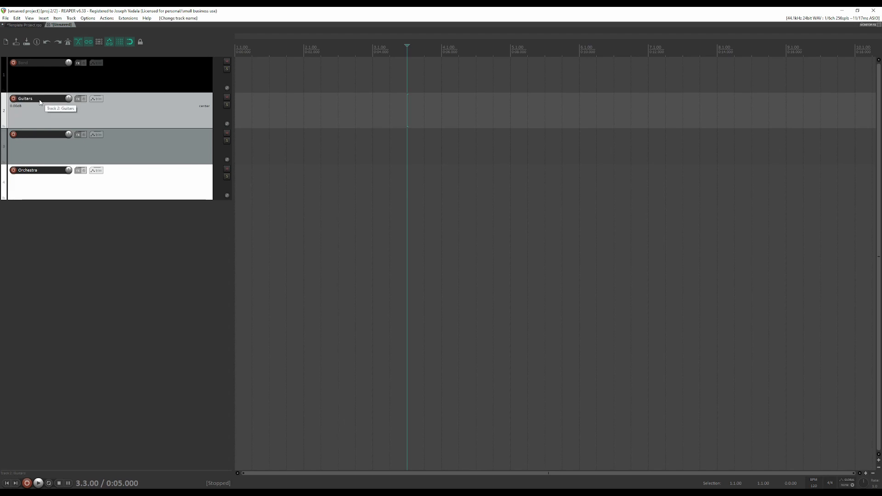
Step: Name the track below Guitars Bass, and add another track below it named Drums
{"action": "double_click", "coordinate": [45, 135]}
{"action": "type", "text": "Bass"}
{"action": "key", "text": "Return"}
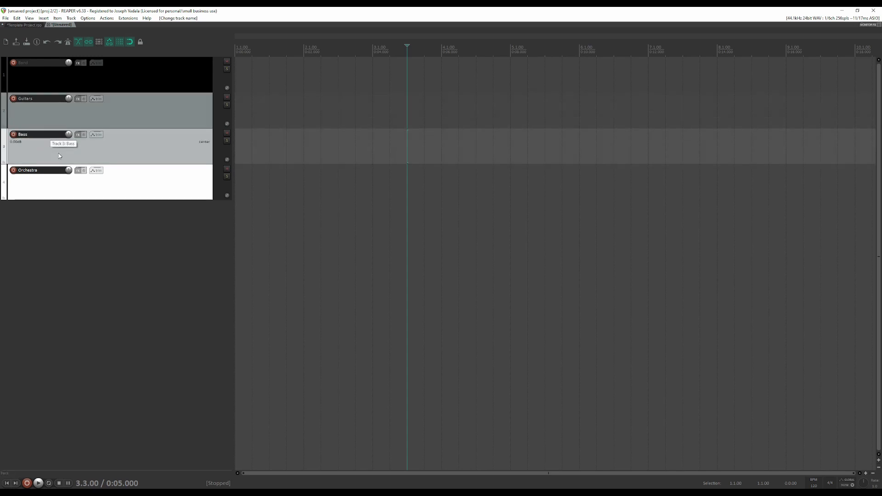
{"action": "key", "text": "ctrl+t"}
{"action": "double_click", "coordinate": [51, 172]}
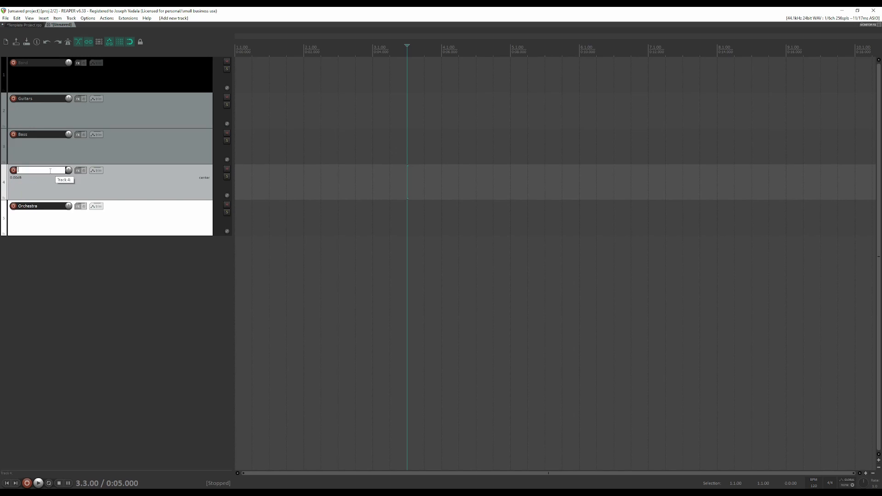
{"action": "type", "text": "Drums"}
{"action": "key", "text": "Return"}
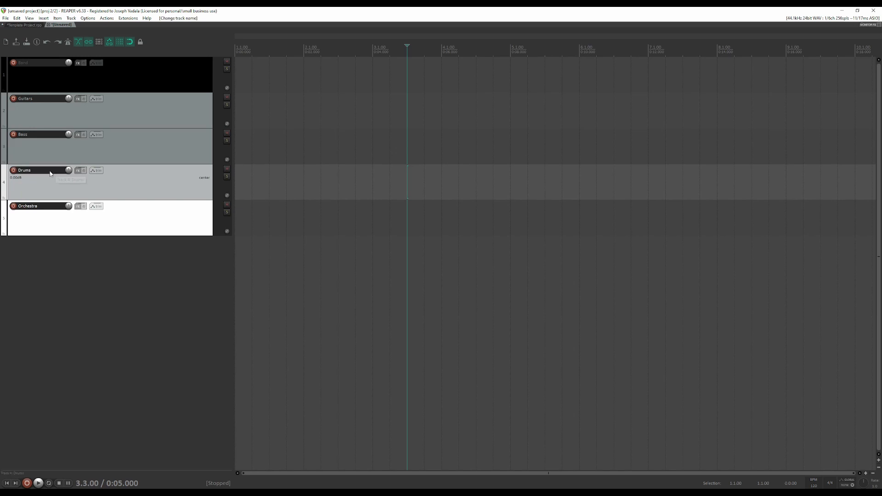
Step: Nest the Guitars, Bass and Drums tracks together inside the Band track as a folder, and compact the folder's track view
{"action": "left_click", "coordinate": [119, 121]}
{"action": "left_click", "coordinate": [136, 191], "text": "shift"}
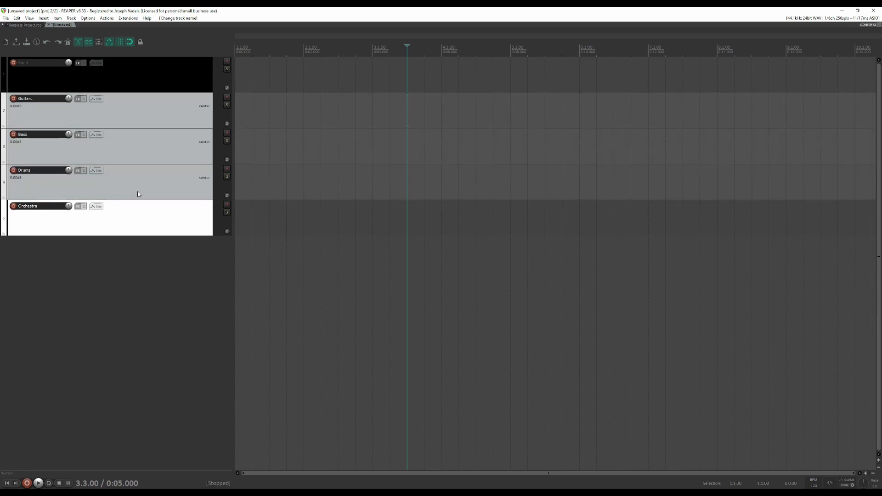
{"action": "left_click", "coordinate": [160, 109]}
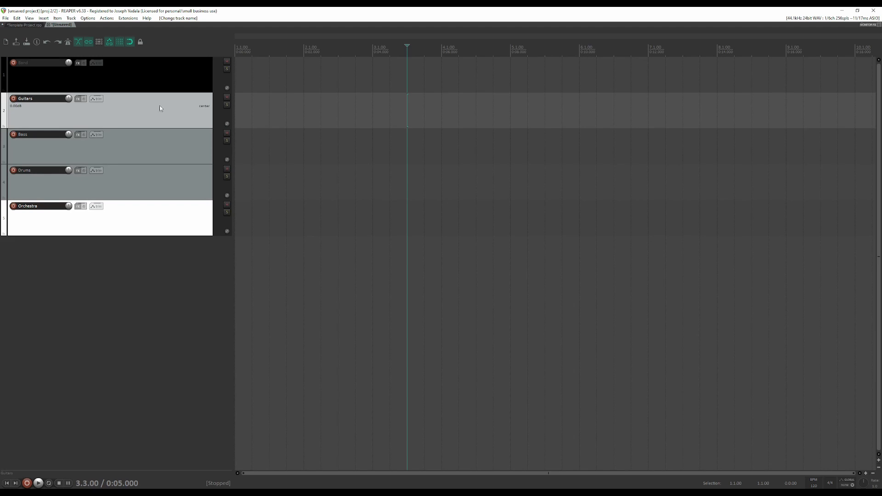
{"action": "left_click", "coordinate": [144, 188], "text": "shift"}
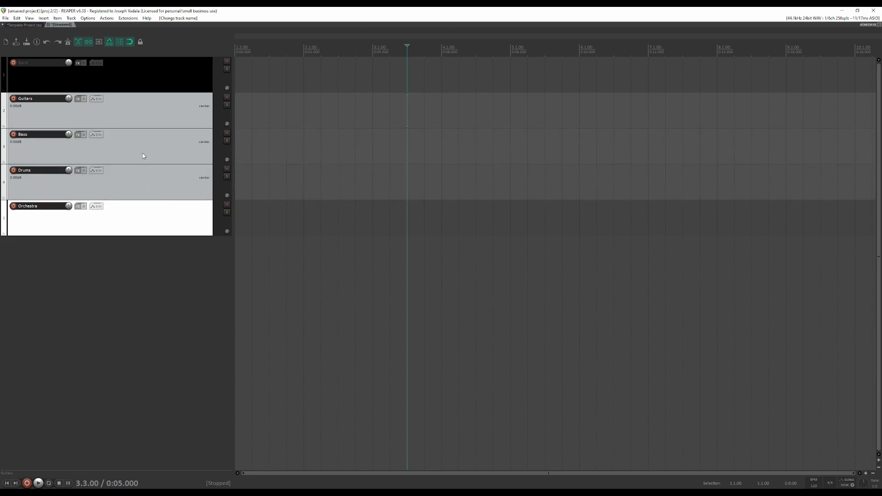
{"action": "left_click_drag", "start_coordinate": [148, 117], "coordinate": [144, 82]}
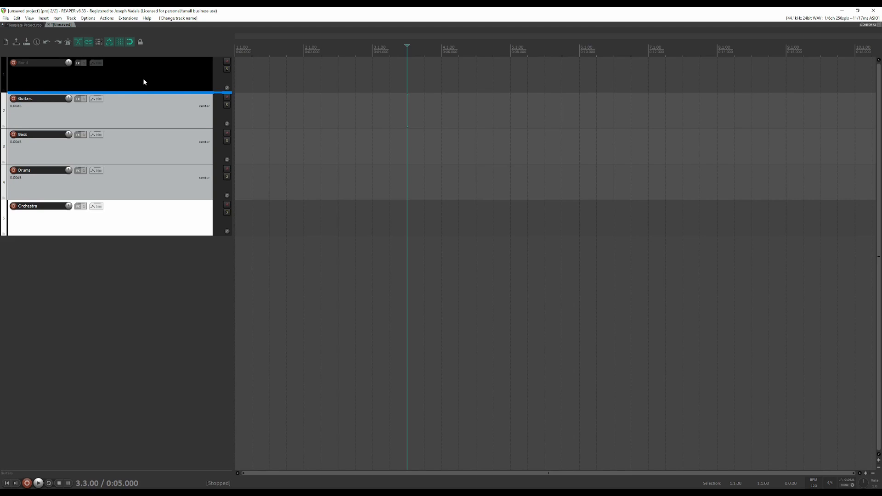
{"action": "left_click_drag", "start_coordinate": [144, 79], "coordinate": [143, 76]}
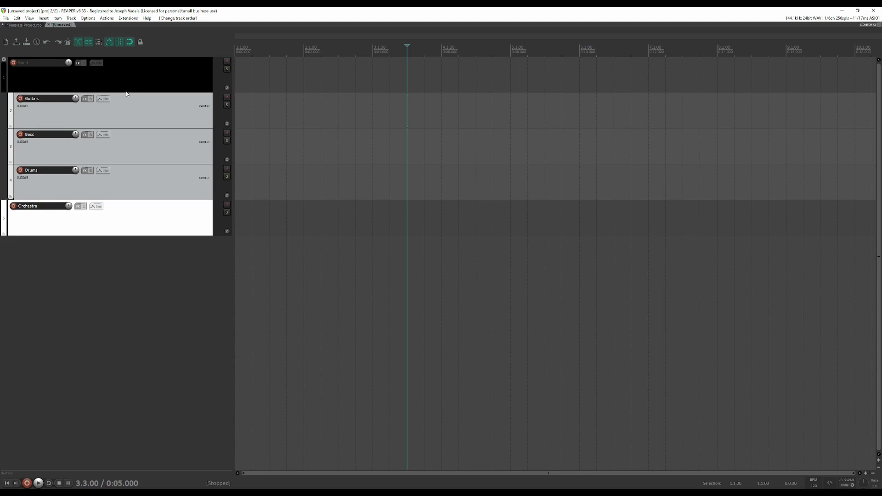
{"action": "left_click", "coordinate": [4, 59]}
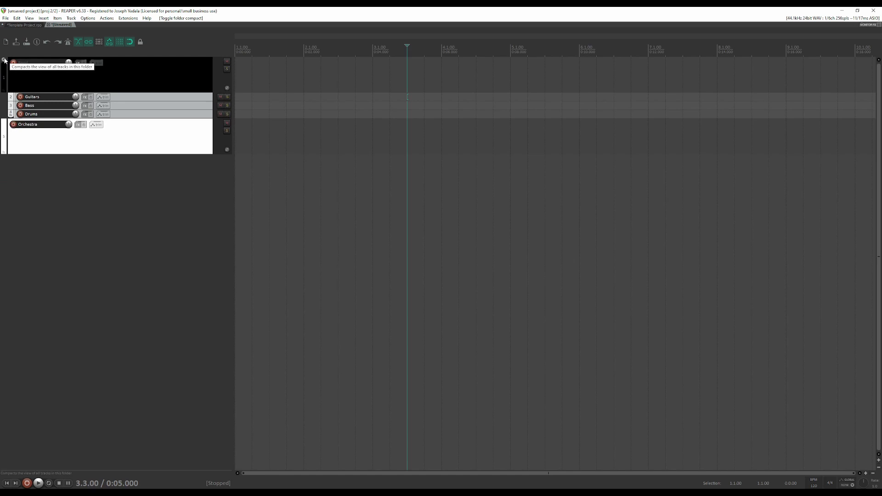
{"action": "left_click", "coordinate": [145, 97]}
{"action": "right_click", "coordinate": [144, 99]}
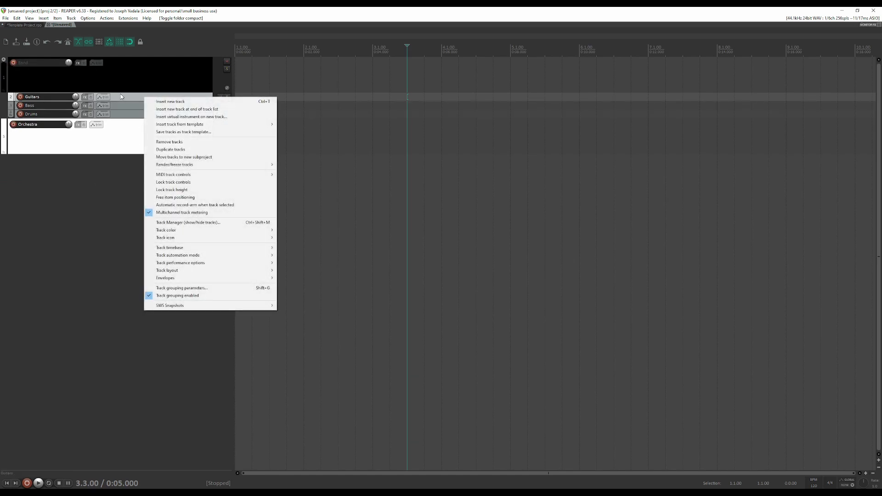
Step: Switch to the Template Project and examine the colour coding of the Piano, Guitars, Bass and Drums tracks in the Band folder
{"action": "left_click", "coordinate": [29, 26]}
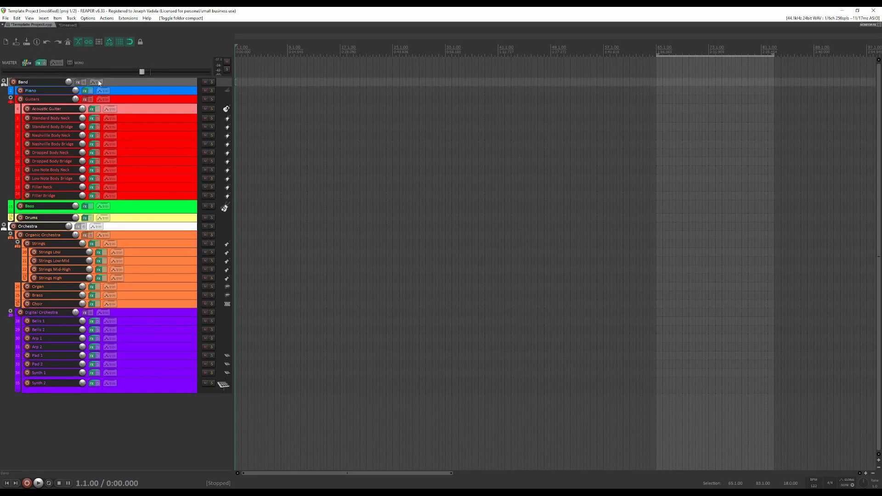
{"action": "left_click", "coordinate": [131, 93]}
{"action": "left_click", "coordinate": [139, 100]}
{"action": "left_click", "coordinate": [144, 92]}
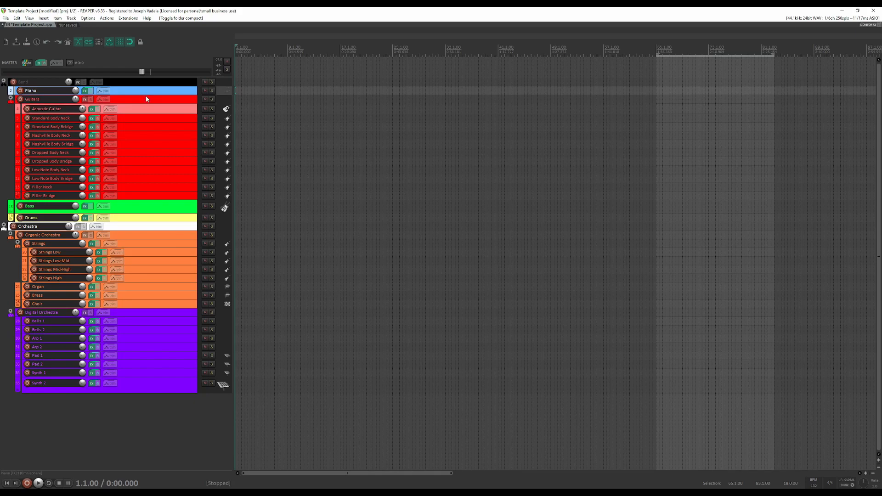
{"action": "left_click", "coordinate": [144, 100]}
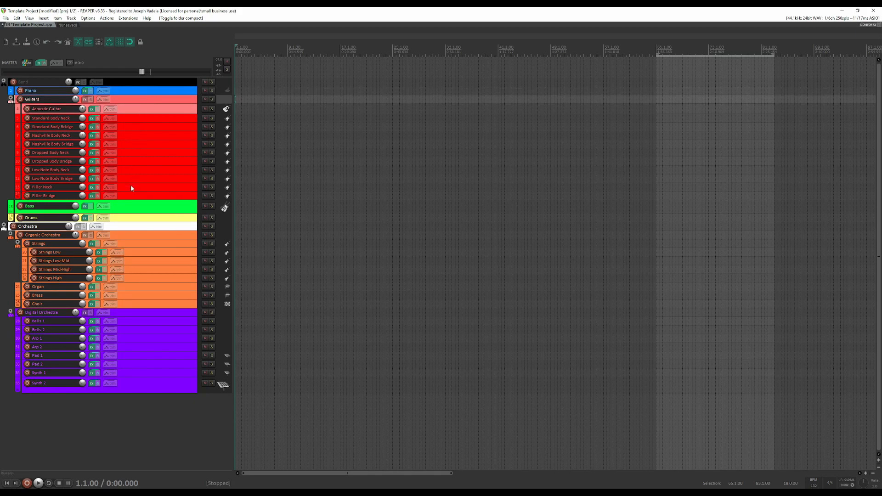
{"action": "left_click", "coordinate": [132, 211]}
{"action": "left_click", "coordinate": [133, 220]}
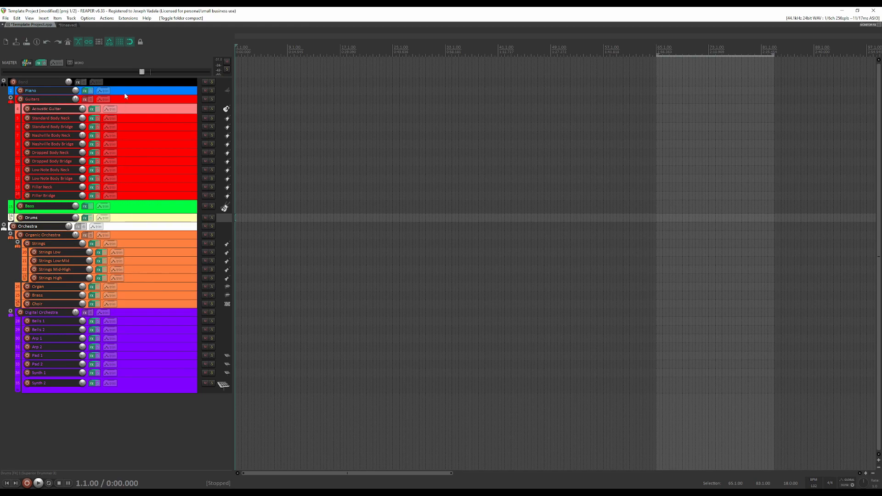
{"action": "left_click", "coordinate": [154, 91]}
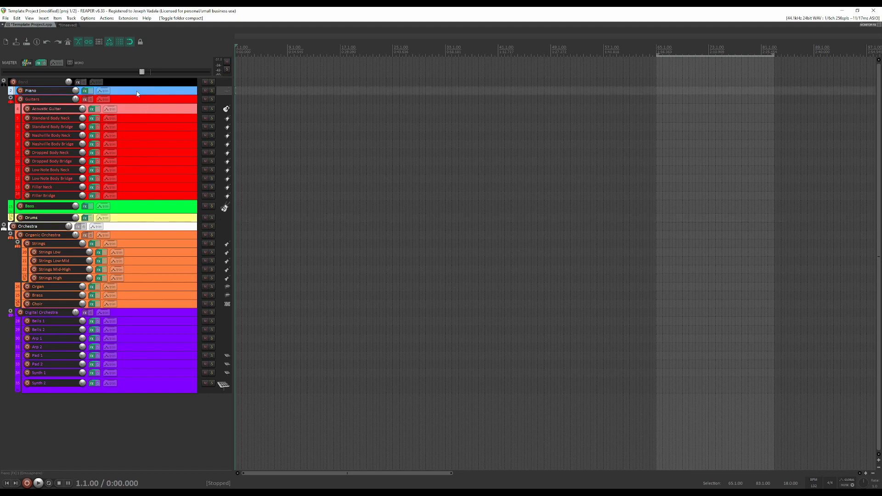
{"action": "left_click", "coordinate": [139, 100]}
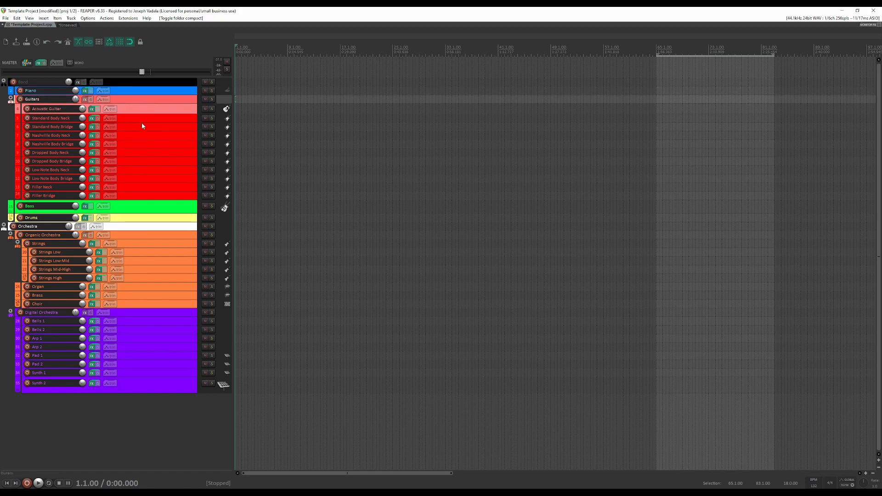
{"action": "left_click", "coordinate": [147, 208]}
{"action": "left_click", "coordinate": [148, 219]}
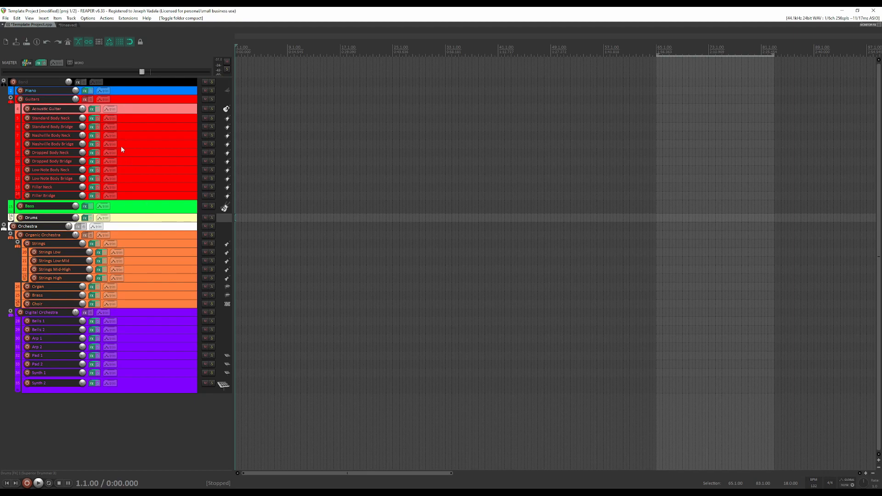
Step: Switch back to the unsaved project and set the Guitars track to purple custom color 3
{"action": "left_click", "coordinate": [68, 25]}
{"action": "right_click", "coordinate": [137, 97]}
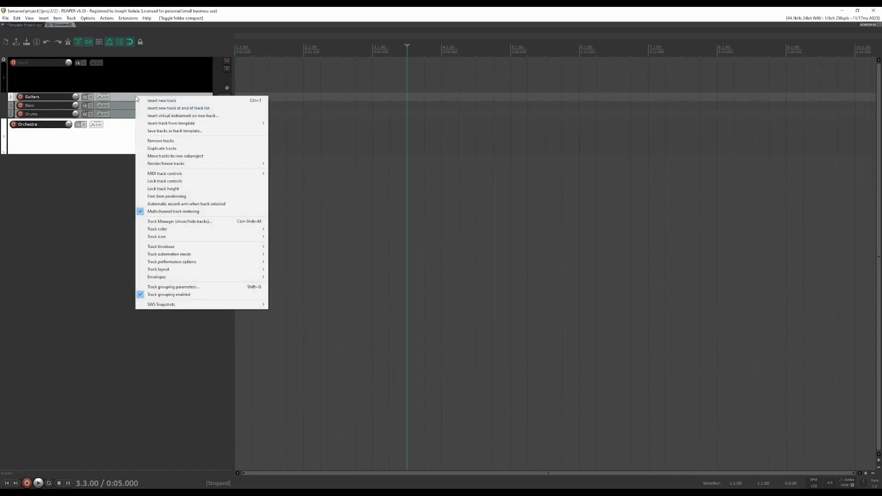
{"action": "mouse_move", "coordinate": [172, 229]}
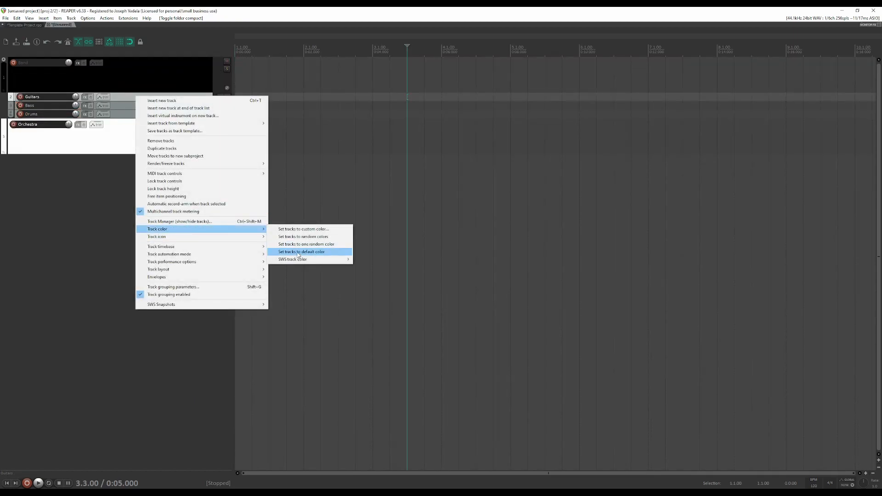
{"action": "mouse_move", "coordinate": [302, 262]}
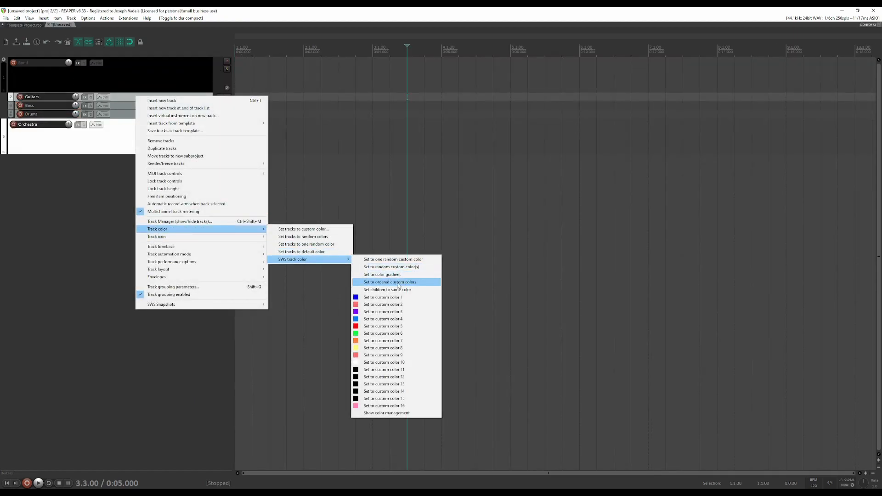
{"action": "left_click", "coordinate": [392, 313]}
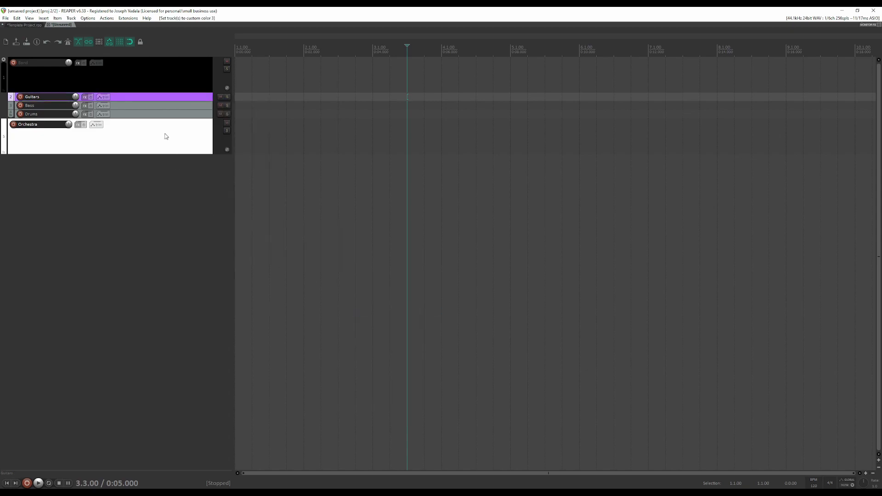
Step: Set the Bass track to yellow custom color 8
{"action": "right_click", "coordinate": [167, 106]}
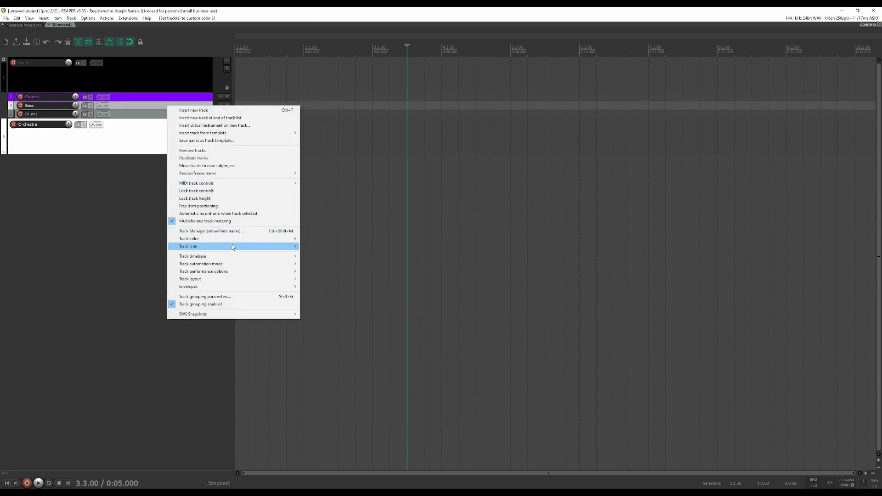
{"action": "mouse_move", "coordinate": [232, 239]}
{"action": "mouse_move", "coordinate": [352, 271]}
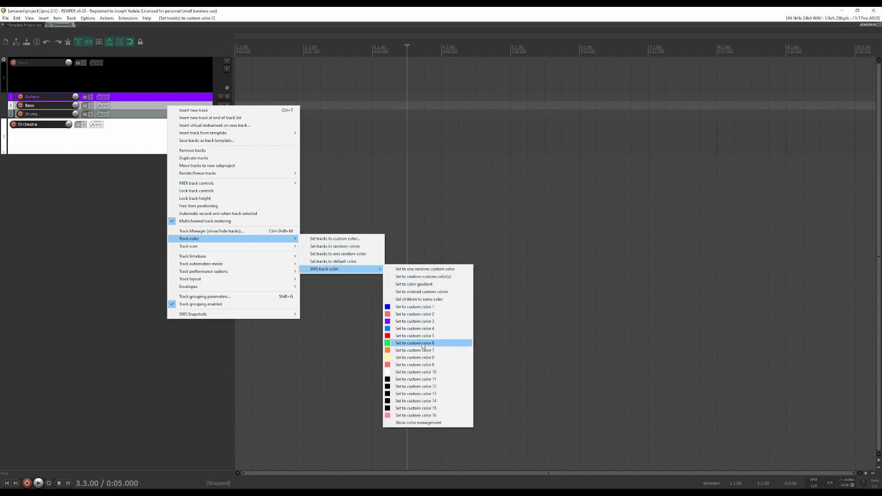
{"action": "left_click", "coordinate": [420, 359]}
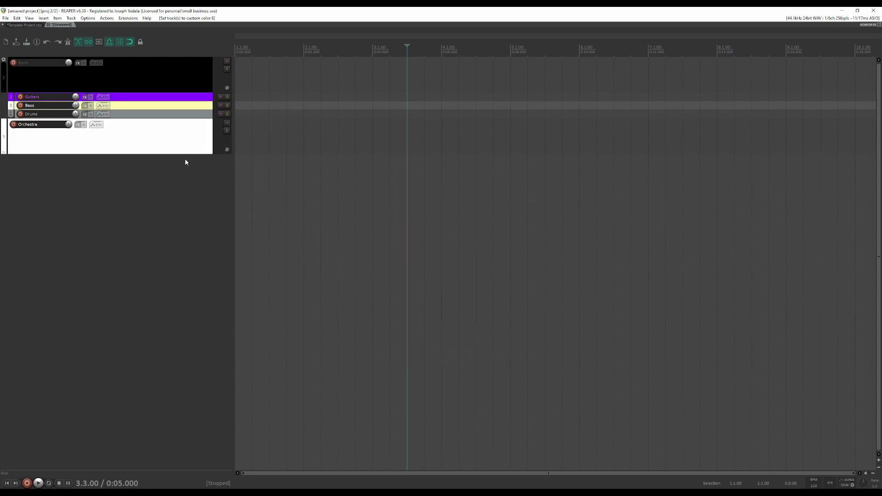
Step: Set the Drums track to red custom color 5
{"action": "right_click", "coordinate": [142, 116]}
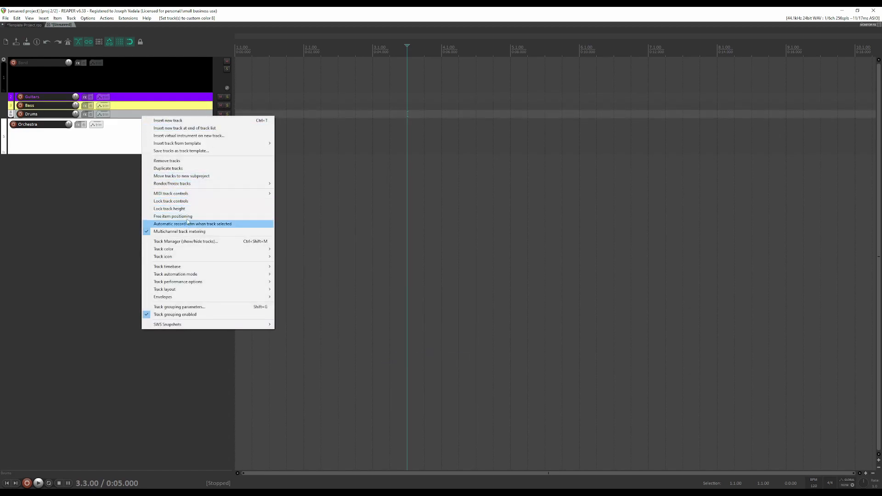
{"action": "mouse_move", "coordinate": [214, 252]}
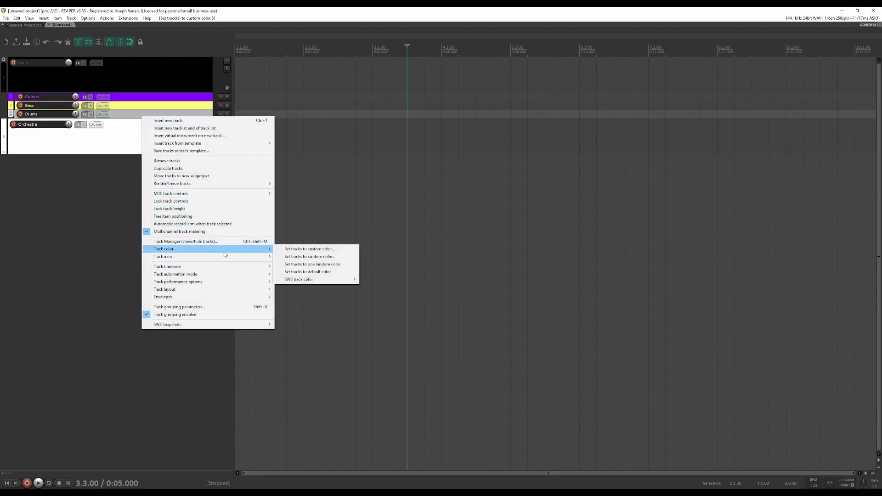
{"action": "mouse_move", "coordinate": [304, 279]}
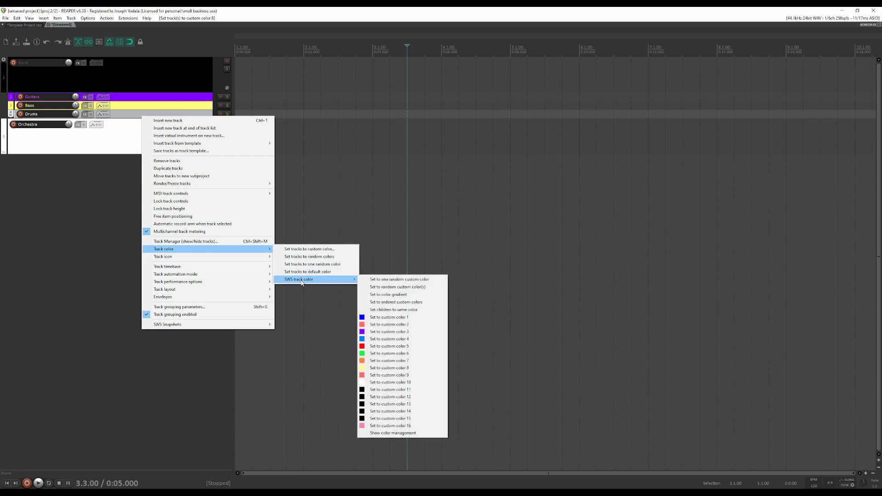
{"action": "left_click", "coordinate": [389, 346]}
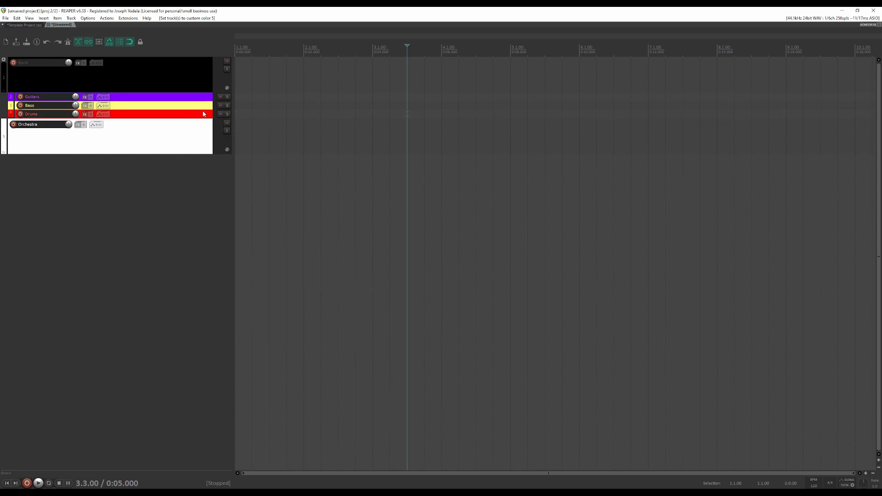
Step: Enlarge the Drums track's height and make a time selection from about 1.4.00 to 8.3.00 in the arrangement
{"action": "left_click_drag", "start_coordinate": [187, 119], "coordinate": [191, 148]}
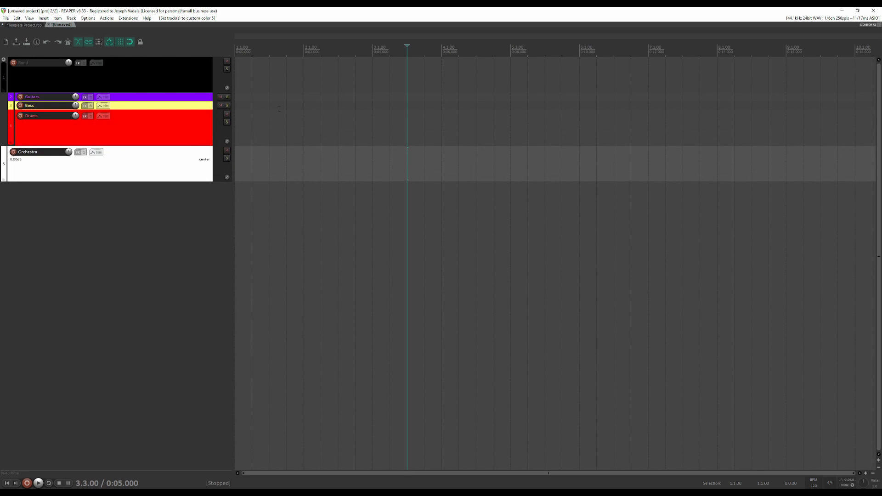
{"action": "left_click_drag", "start_coordinate": [287, 114], "coordinate": [753, 126]}
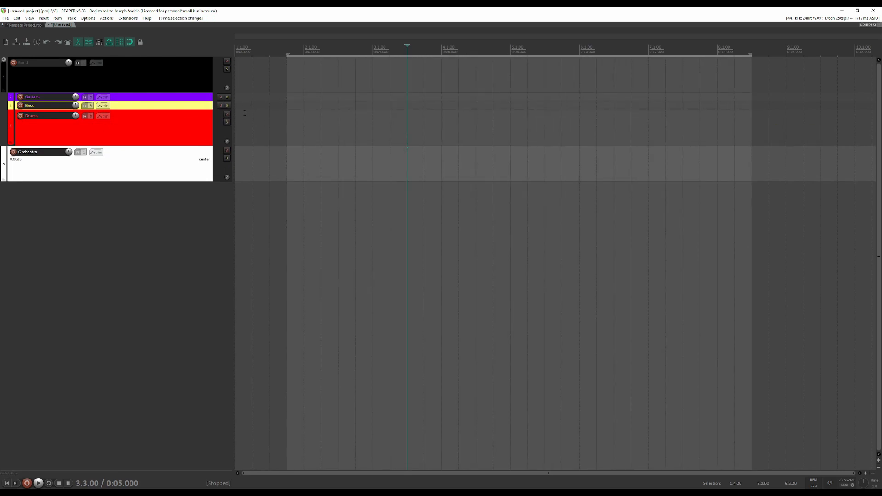
{"action": "left_click", "coordinate": [175, 124]}
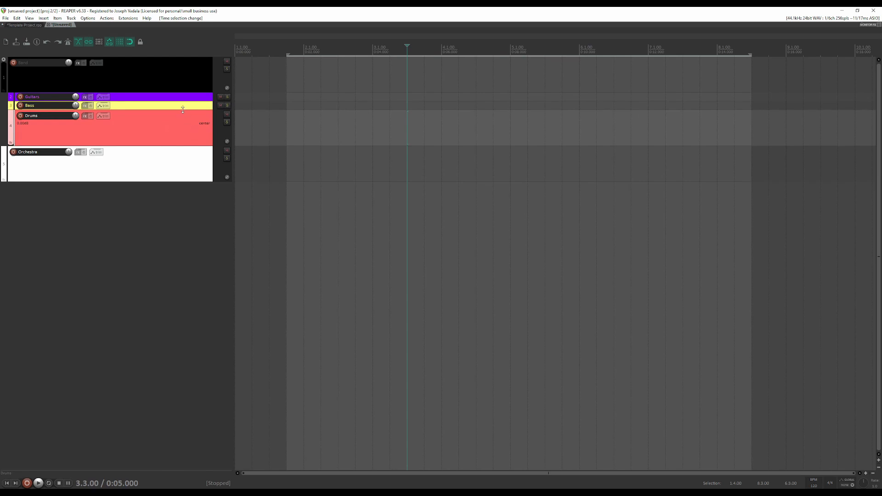
{"action": "left_click", "coordinate": [168, 158]}
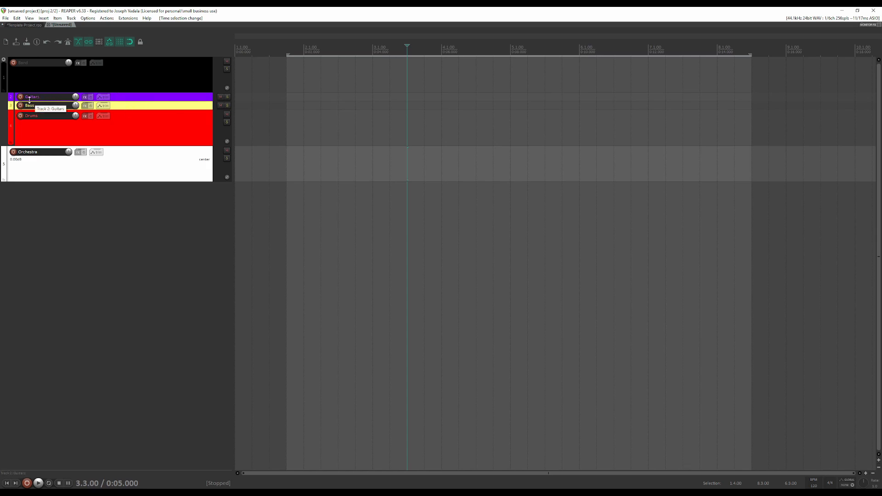
Step: Add the AmpliTube3 VST effect to the Guitars track and close the plug-in and FX windows
{"action": "left_click_drag", "start_coordinate": [76, 97], "coordinate": [76, 96]}
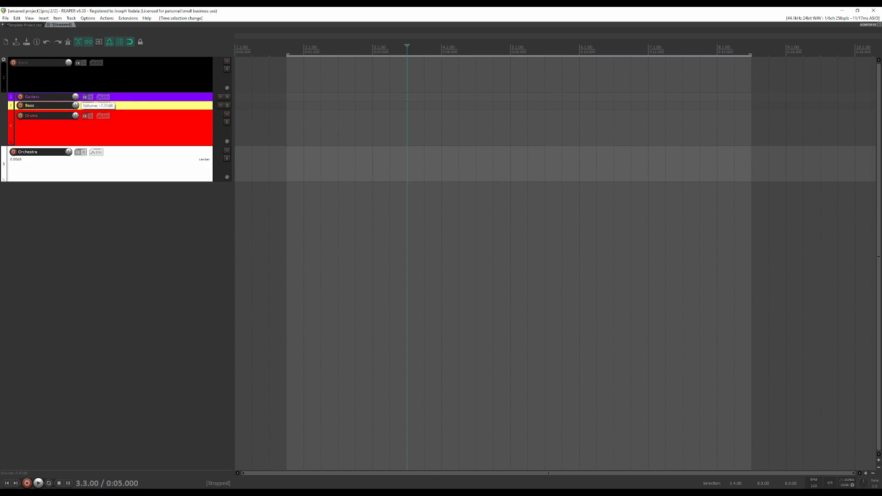
{"action": "left_click", "coordinate": [87, 98]}
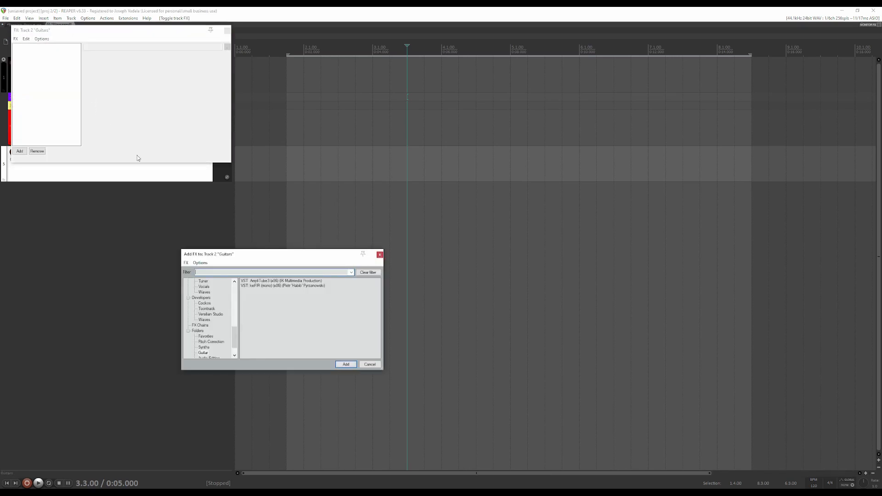
{"action": "left_click", "coordinate": [273, 281]}
{"action": "double_click", "coordinate": [273, 282]}
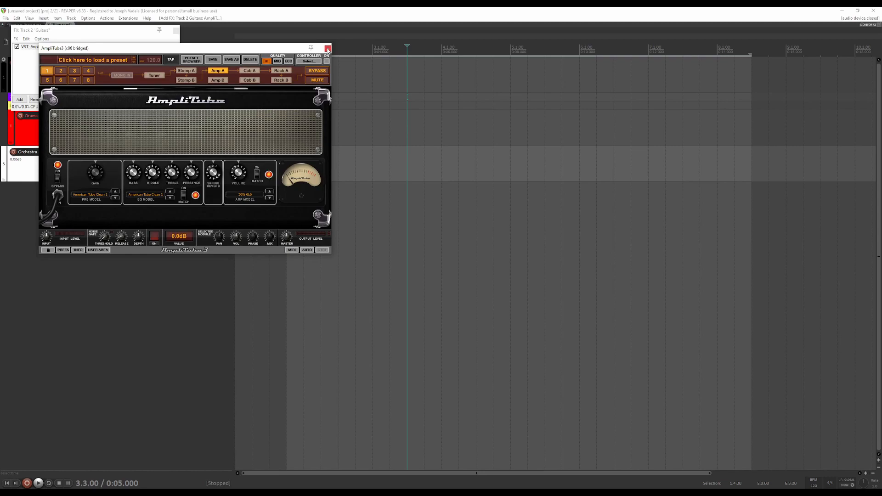
{"action": "left_click", "coordinate": [328, 49]}
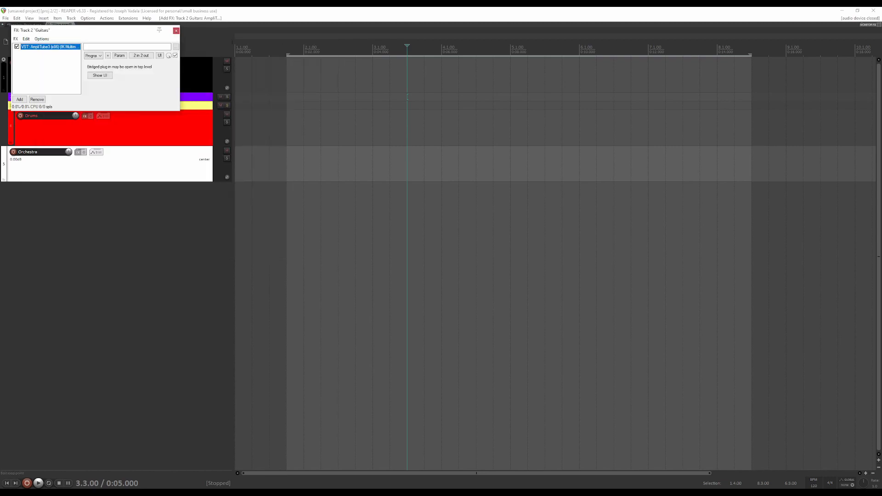
{"action": "left_click", "coordinate": [176, 30]}
Step: Rename the Guitars track to Guitar
{"action": "left_click", "coordinate": [151, 95]}
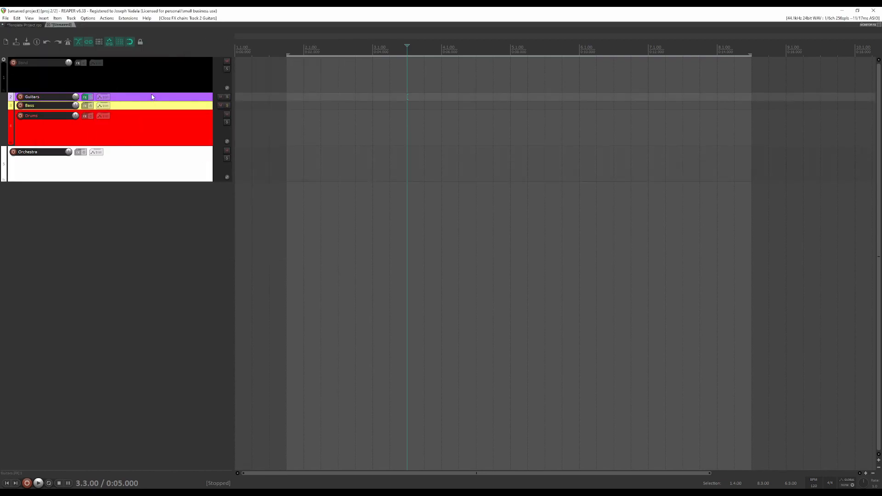
{"action": "double_click", "coordinate": [42, 98]}
{"action": "key", "text": "BackSpace"}
{"action": "type", "text": "Guitar"}
{"action": "key", "text": "Return"}
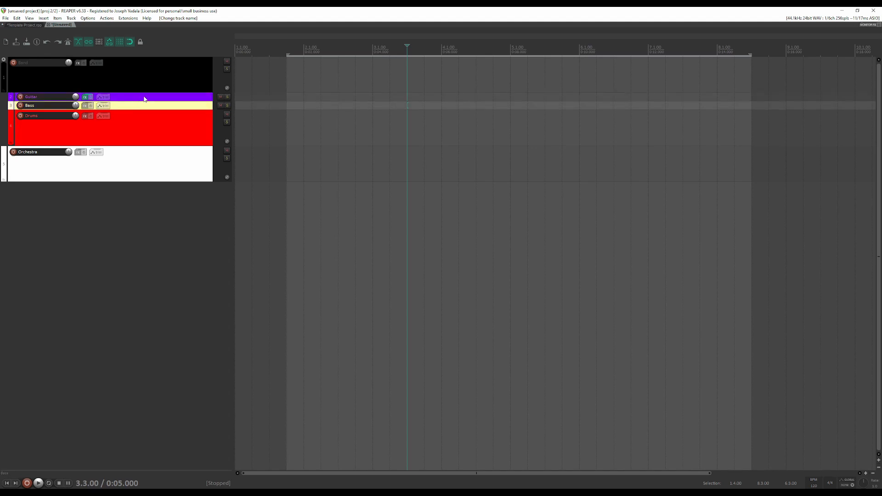
Step: Save the project as Example Template Project 2 in the Recording folder on the Data (D:) drive
{"action": "left_click", "coordinate": [5, 17]}
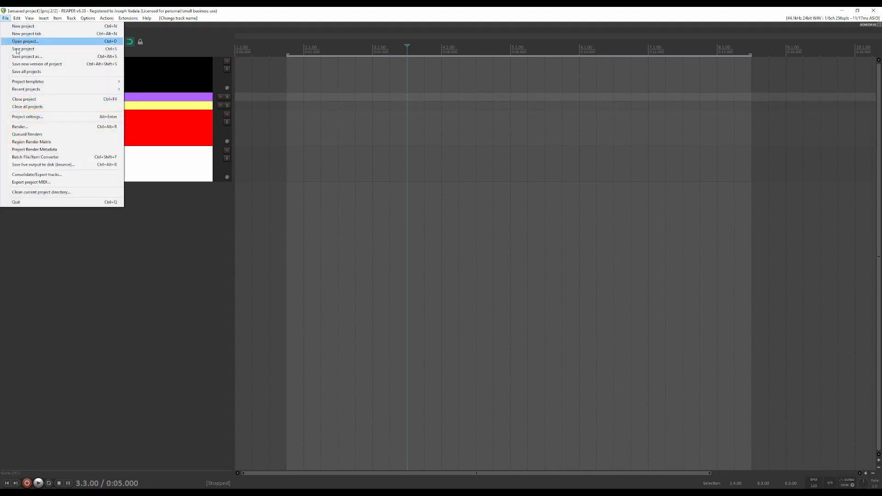
{"action": "left_click", "coordinate": [28, 57]}
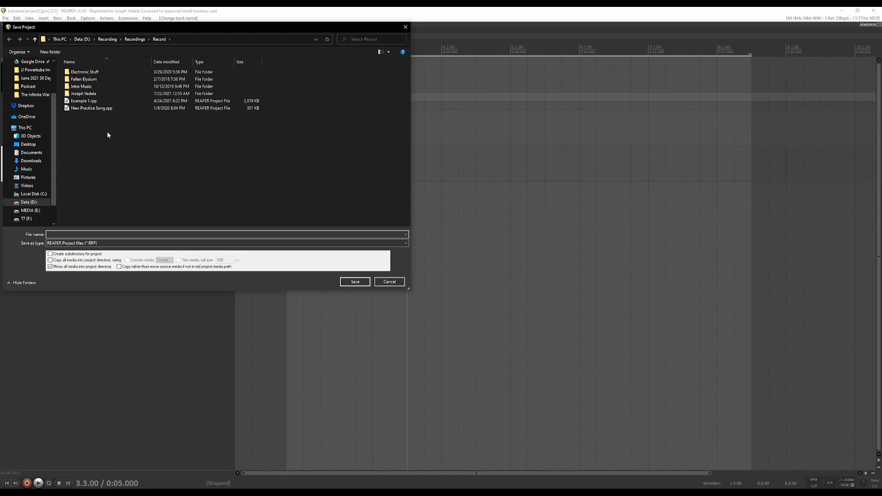
{"action": "left_click", "coordinate": [108, 40]}
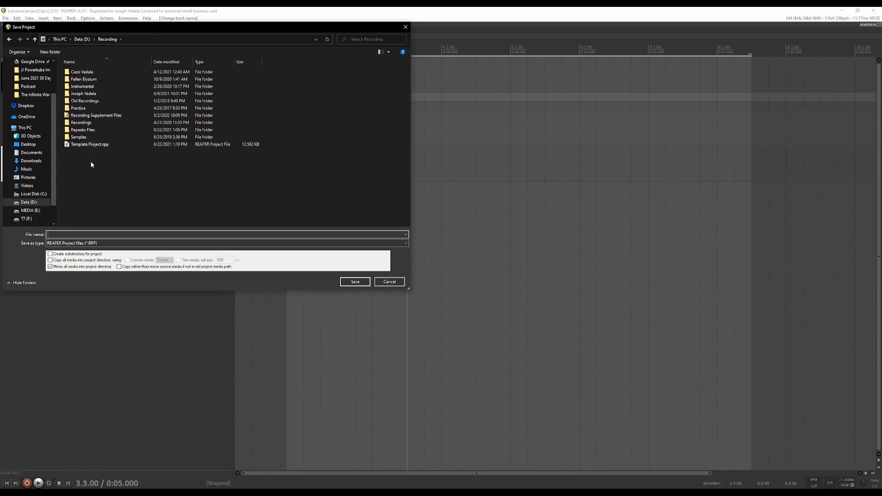
{"action": "left_click", "coordinate": [89, 235]}
{"action": "type", "text": "Templ"}
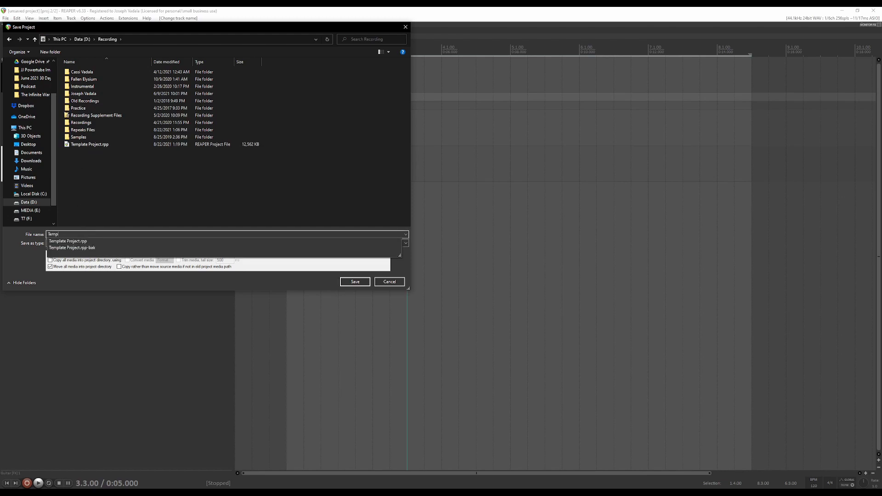
{"action": "type", "text": "ate Project 2"}
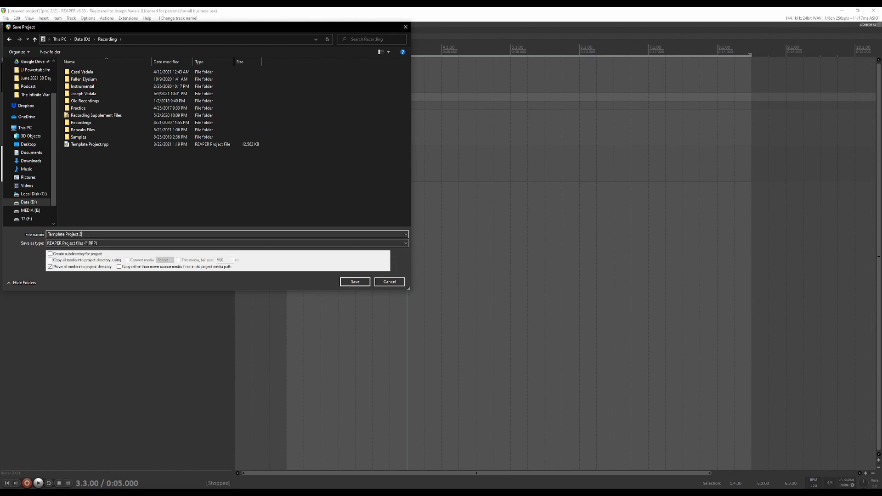
{"action": "key", "text": "Home"}
{"action": "type", "text": "Example"}
{"action": "key", "text": "Return"}
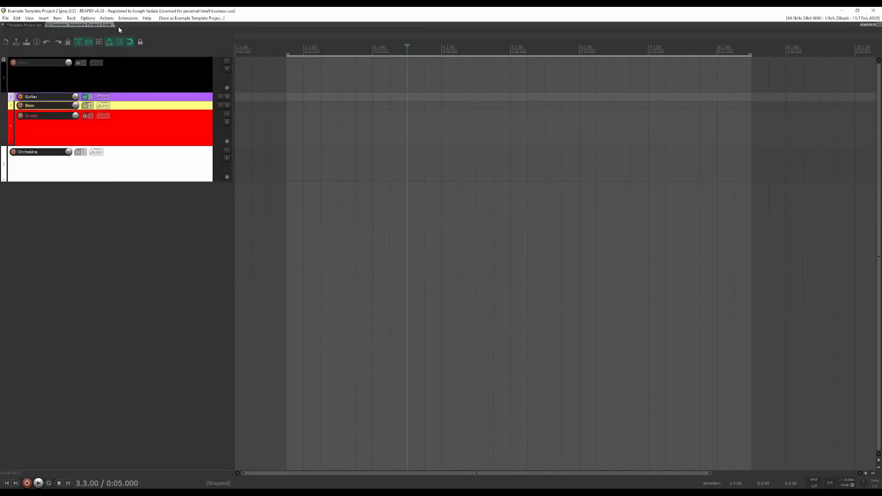
Step: Create a new project tab and open Example Template Project 2.rpp from the Recording folder as a template
{"action": "right_click", "coordinate": [130, 24]}
{"action": "left_click", "coordinate": [136, 31]}
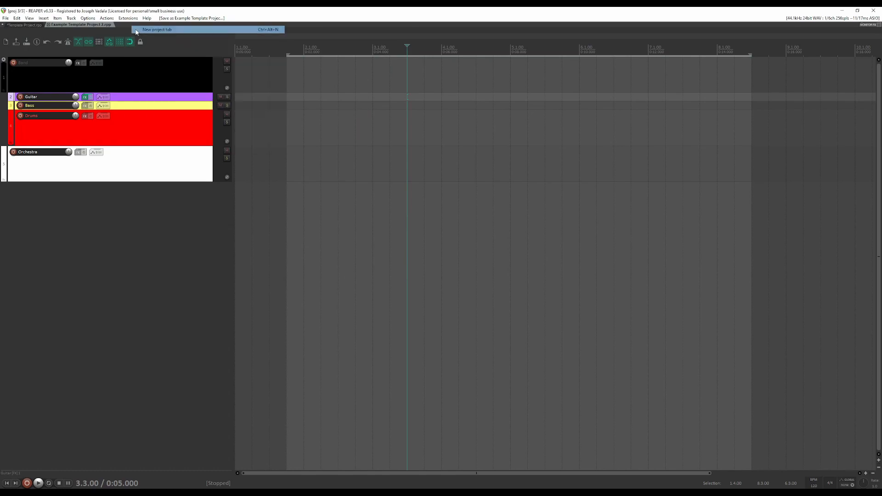
{"action": "left_click", "coordinate": [5, 18]}
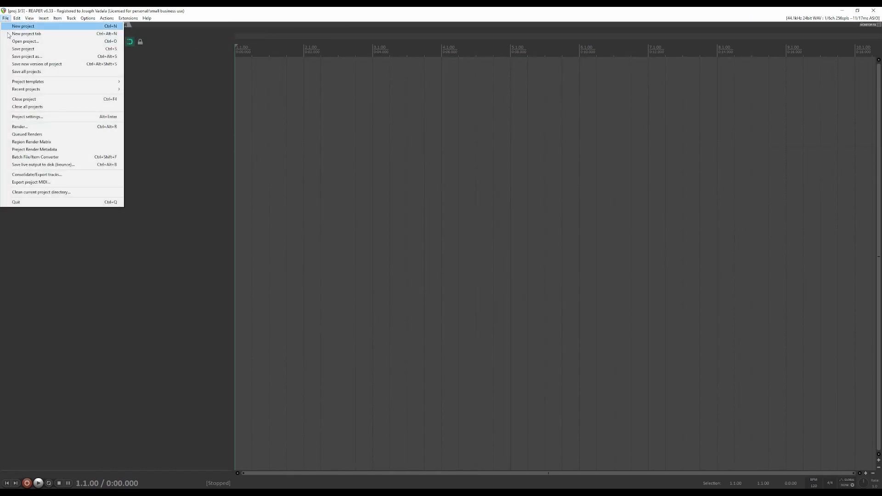
{"action": "left_click", "coordinate": [26, 41]}
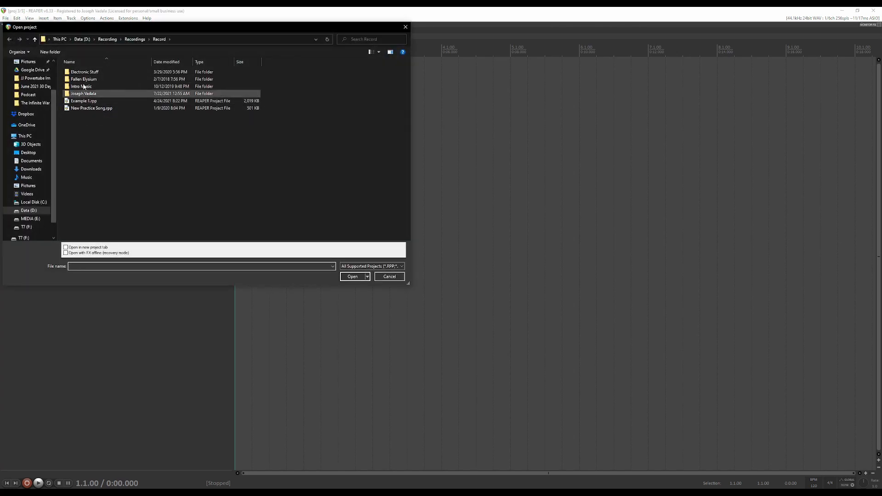
{"action": "left_click", "coordinate": [104, 39]}
{"action": "left_click", "coordinate": [104, 145]}
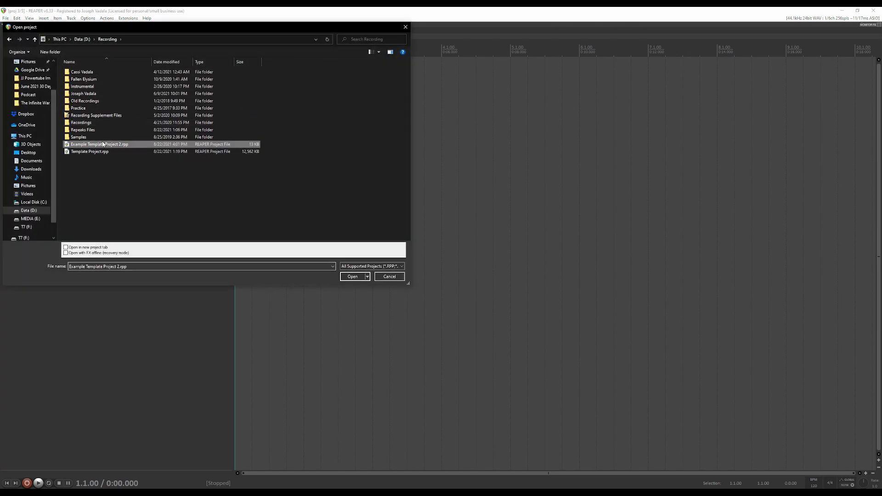
{"action": "right_click", "coordinate": [107, 147]}
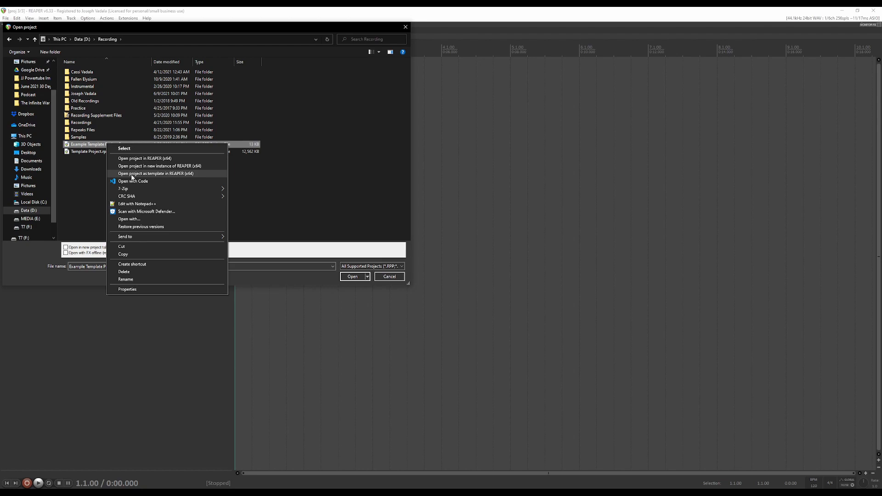
{"action": "left_click", "coordinate": [132, 174]}
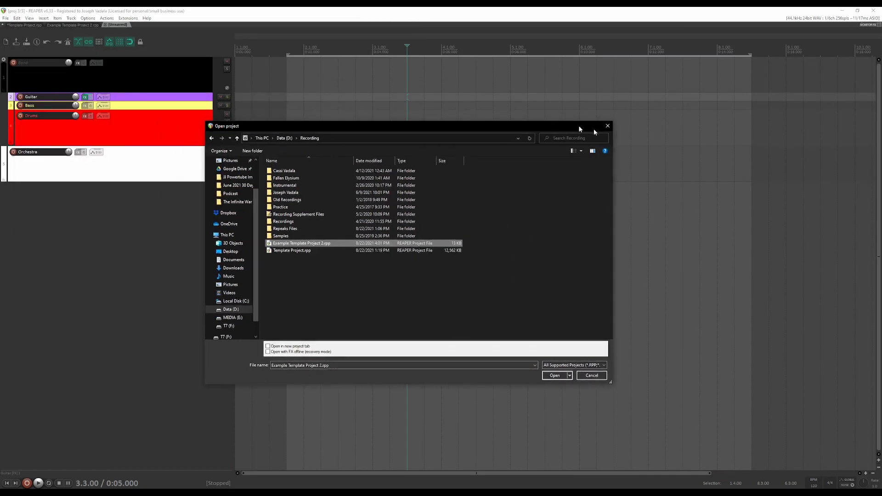
{"action": "left_click", "coordinate": [652, 134]}
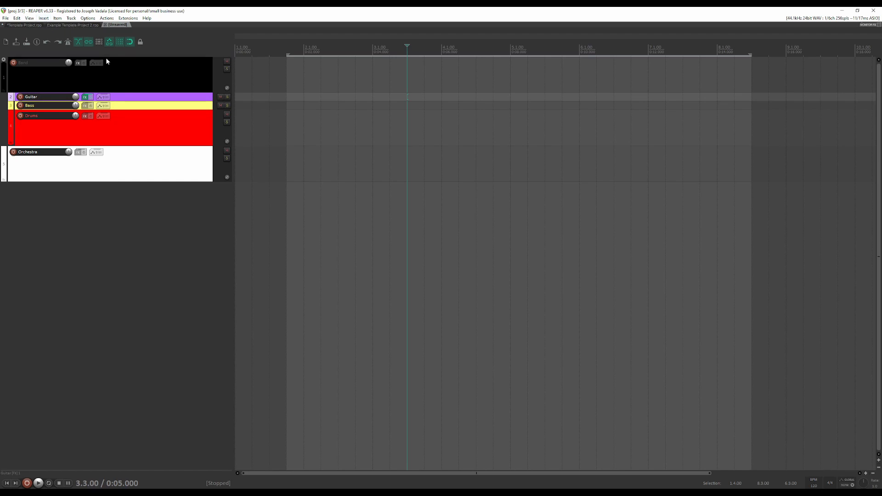
Step: Open the save dialog for the new unsaved project and dismiss it without saving
{"action": "key", "text": "ctrl+s"}
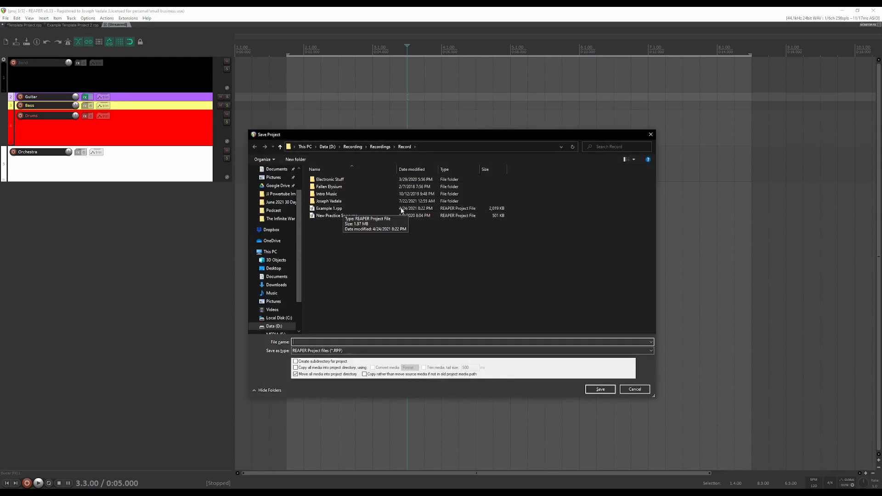
{"action": "left_click", "coordinate": [651, 134]}
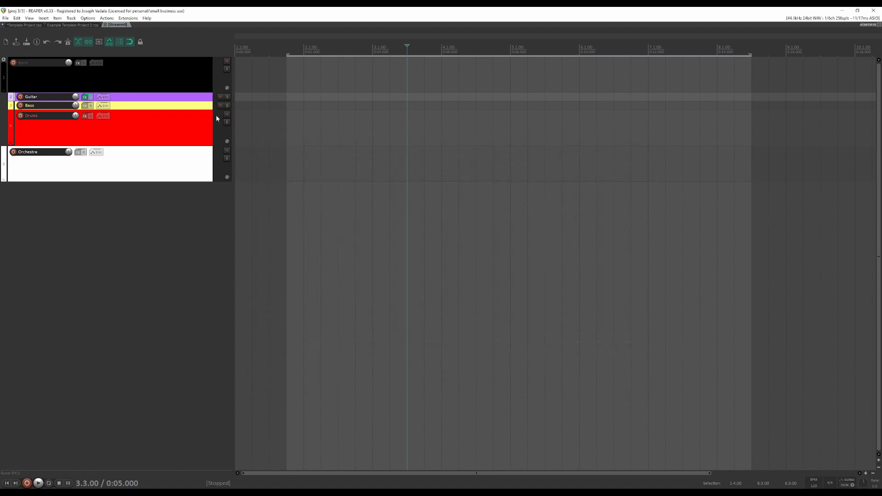
Step: Create another project tab, open Template Project.rpp from the Recording folder as a template, and close the file dialog
{"action": "right_click", "coordinate": [138, 25]}
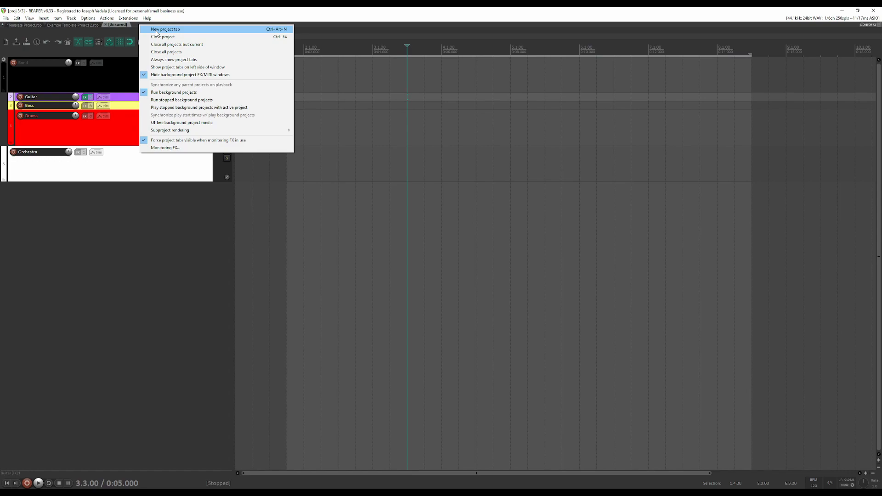
{"action": "left_click", "coordinate": [156, 30]}
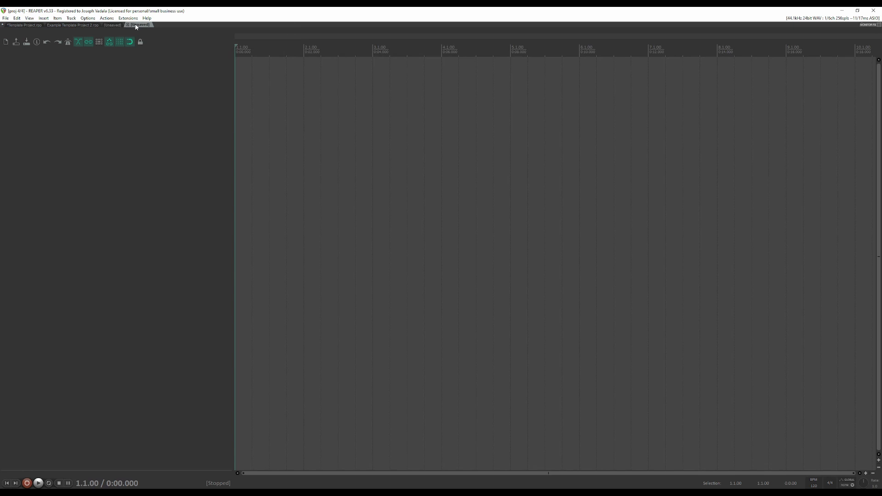
{"action": "left_click", "coordinate": [5, 18]}
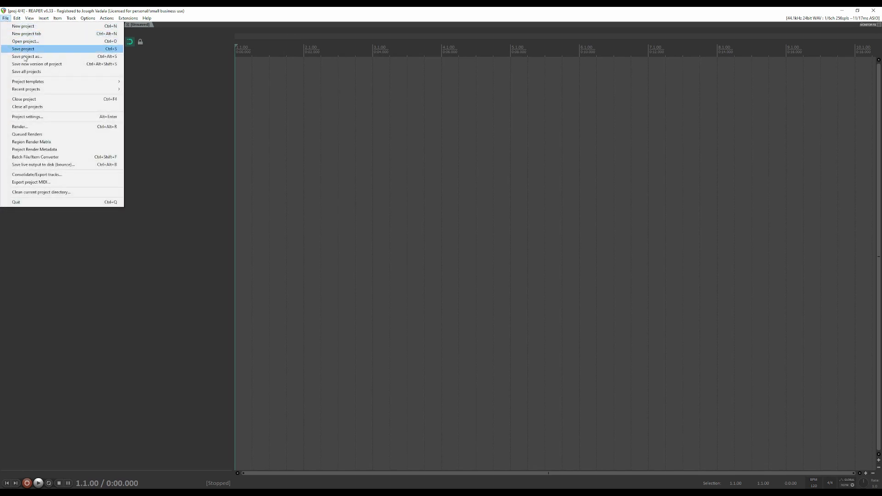
{"action": "mouse_move", "coordinate": [39, 90]}
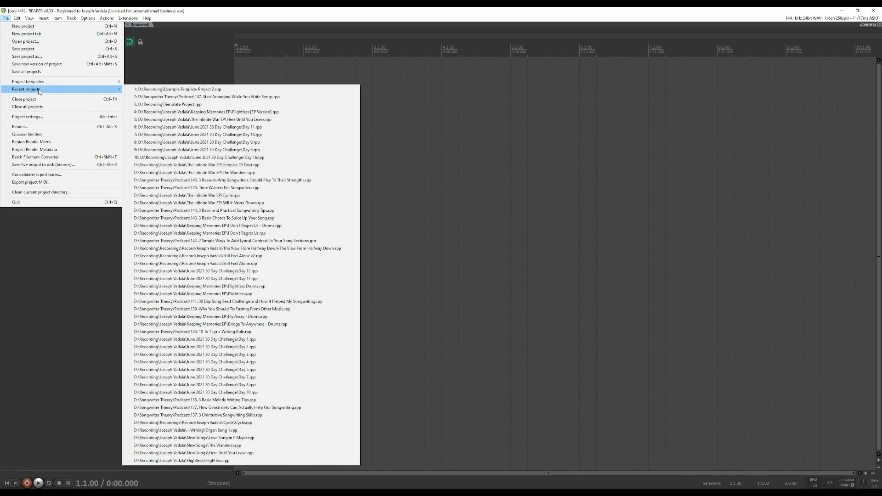
{"action": "left_click", "coordinate": [31, 42]}
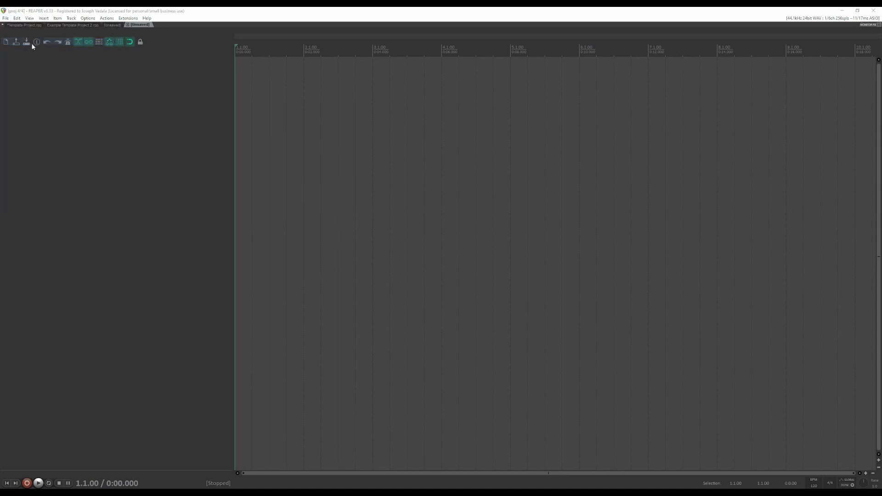
{"action": "left_click", "coordinate": [353, 147]}
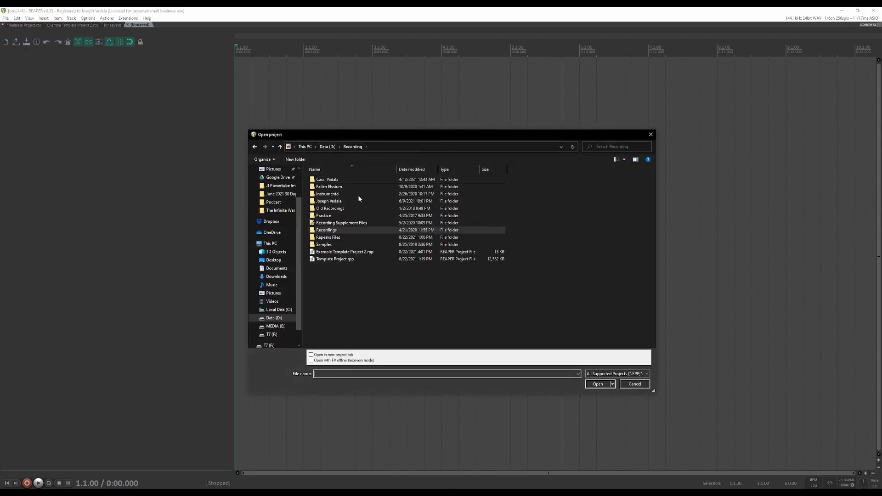
{"action": "left_click", "coordinate": [344, 260]}
{"action": "right_click", "coordinate": [338, 262]}
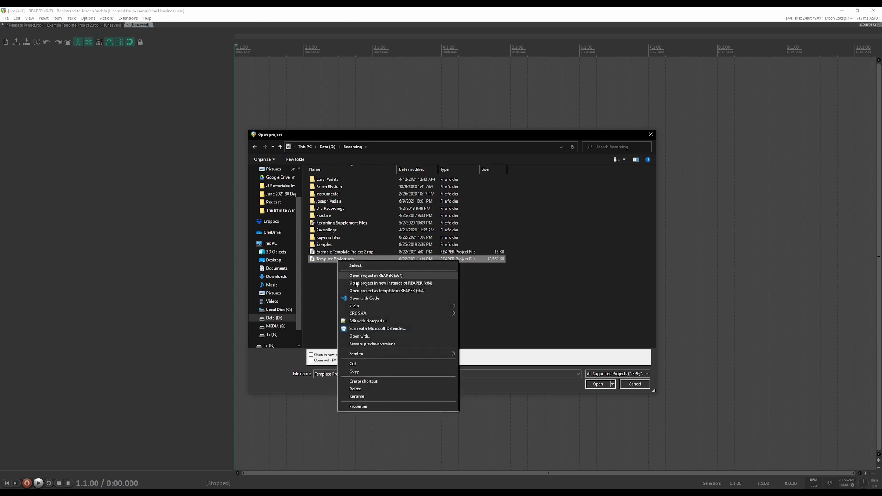
{"action": "left_click", "coordinate": [378, 292]}
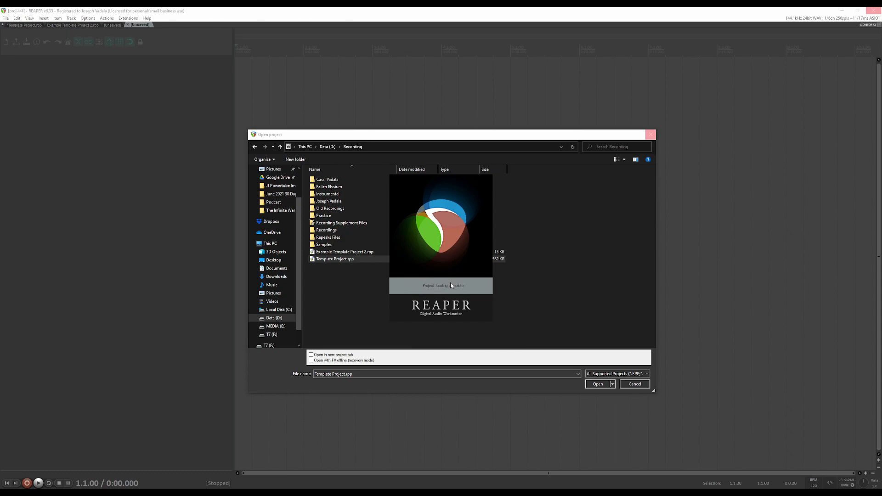
{"action": "left_click", "coordinate": [651, 134]}
Step: Return the edit cursor to the start of the project
{"action": "left_click", "coordinate": [265, 92]}
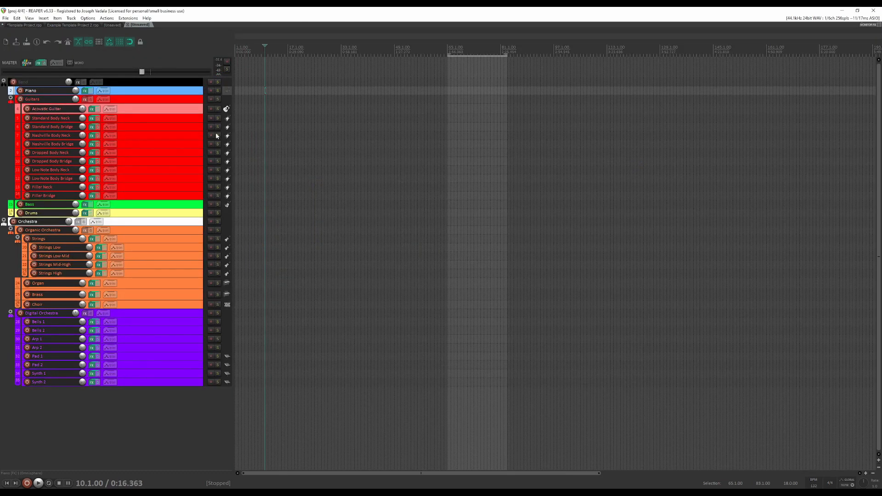
{"action": "scroll", "coordinate": [166, 111], "scroll_direction": "up", "scroll_amount": 2}
{"action": "key", "text": "w"}
{"action": "scroll", "coordinate": [166, 111], "scroll_direction": "up", "scroll_amount": 5}
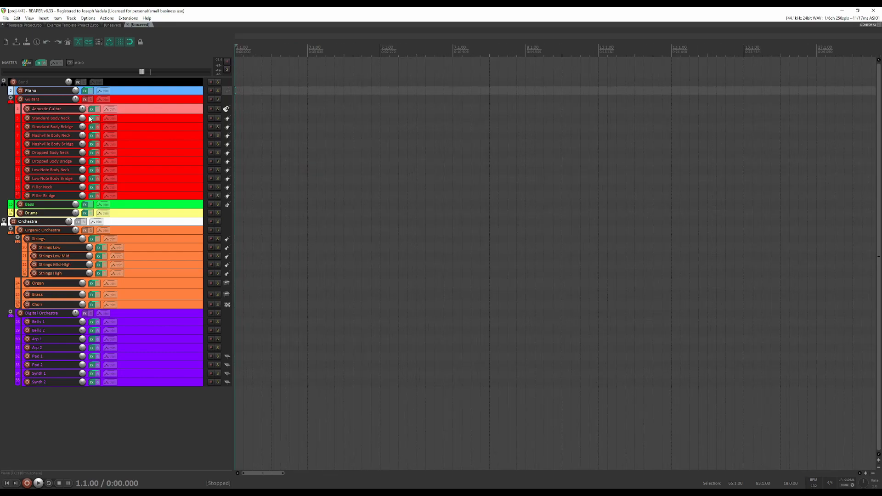
Step: Arm the Acoustic Guitar track for recording and disarm it again
{"action": "left_click", "coordinate": [48, 109]}
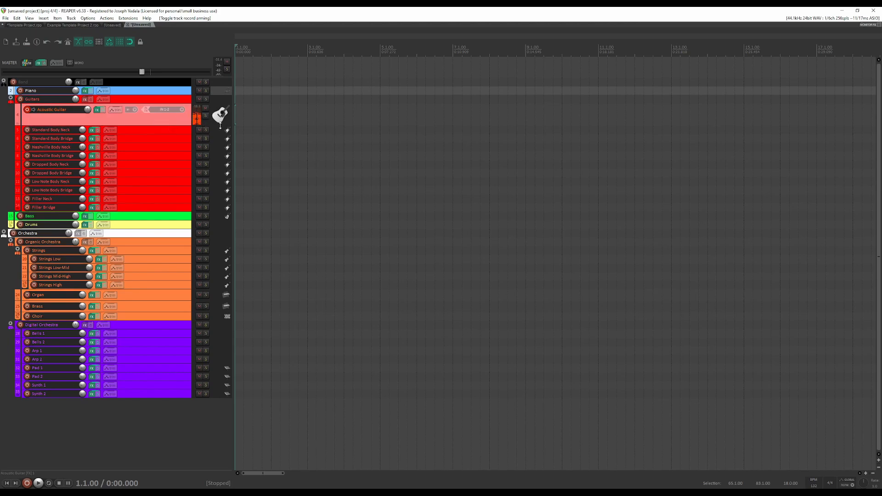
{"action": "left_click", "coordinate": [27, 110]}
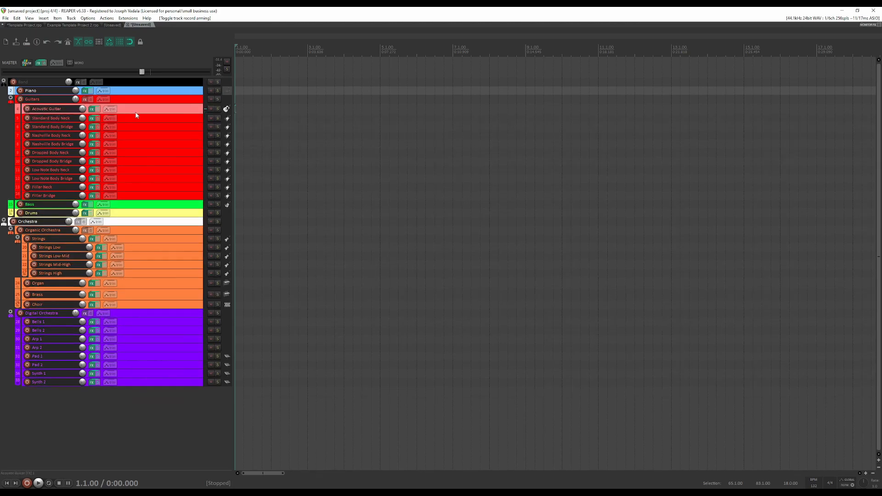